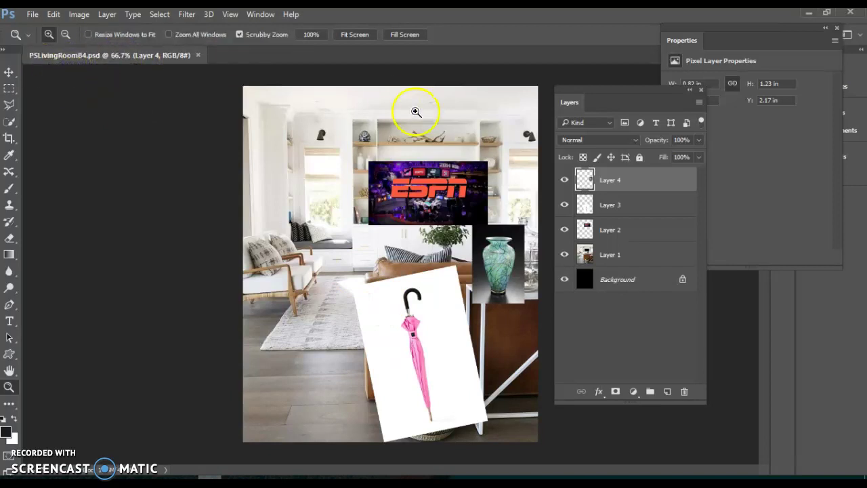
Hide Layer 4, Layer 3, Layer 2 and Layer 1 so that only the Background layer is showing.
left_click(564, 180)
left_click(565, 205)
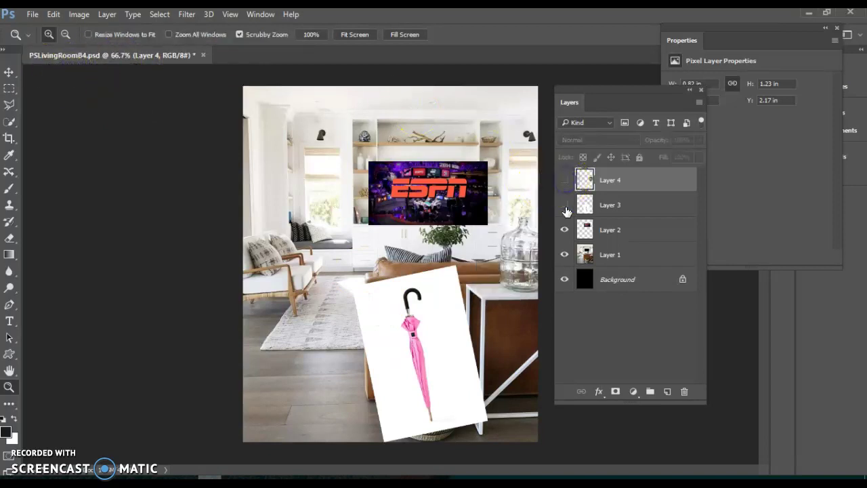
left_click(565, 230)
left_click(564, 255)
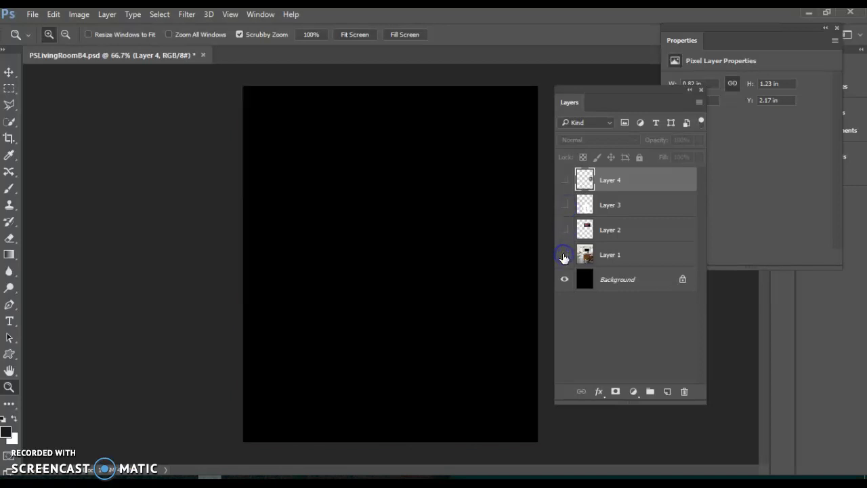
Show Layer 1 again and rename it "Living Room".
left_click(564, 255)
double_click(609, 256)
type("L")
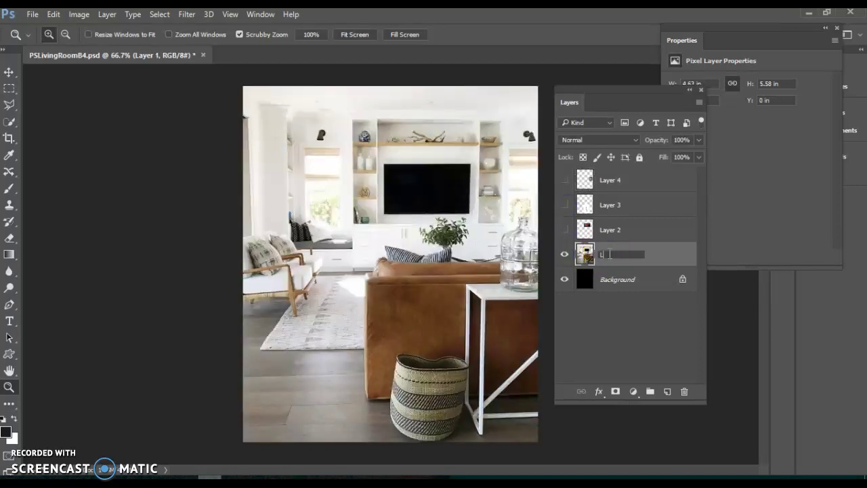
type("iving Room")
key("Return")
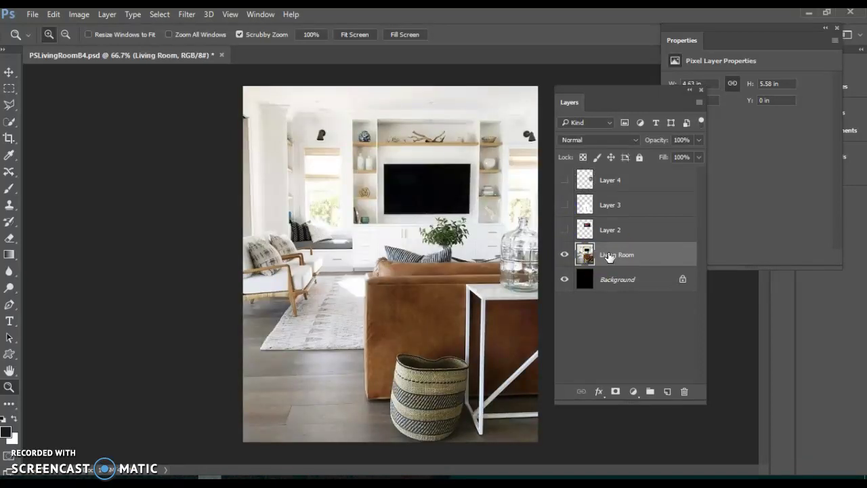
Show Layer 2 with the ESPN picture and rename it "ESPN TV".
left_click(564, 230)
double_click(604, 229)
type("E")
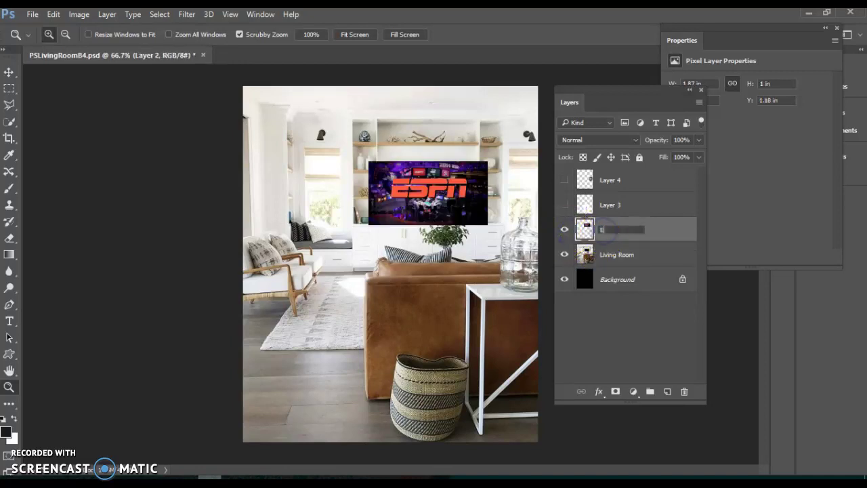
type("SPENTV")
key("Return")
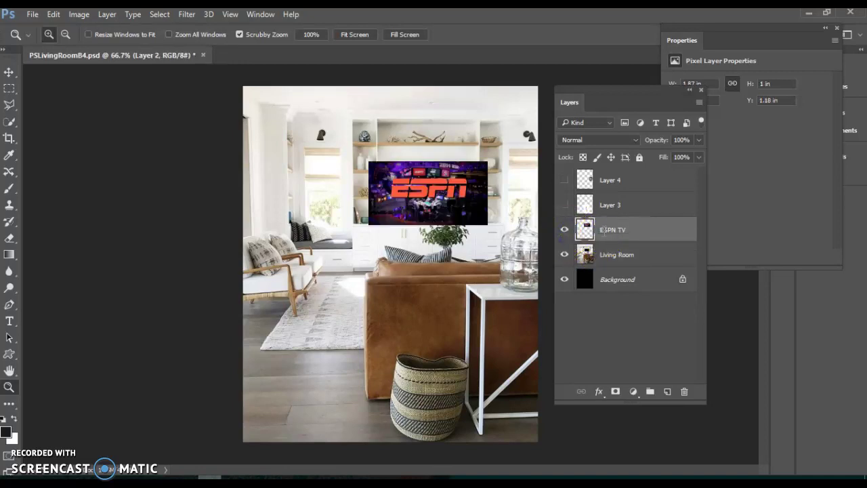
Show Layer 3 with the pink umbrella and rename it "UMBRELLA".
left_click(565, 205)
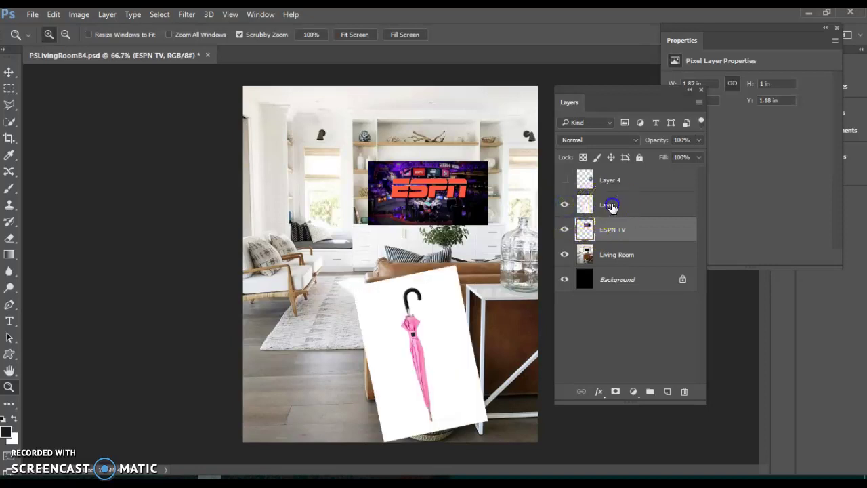
double_click(606, 205)
type("UMBREL")
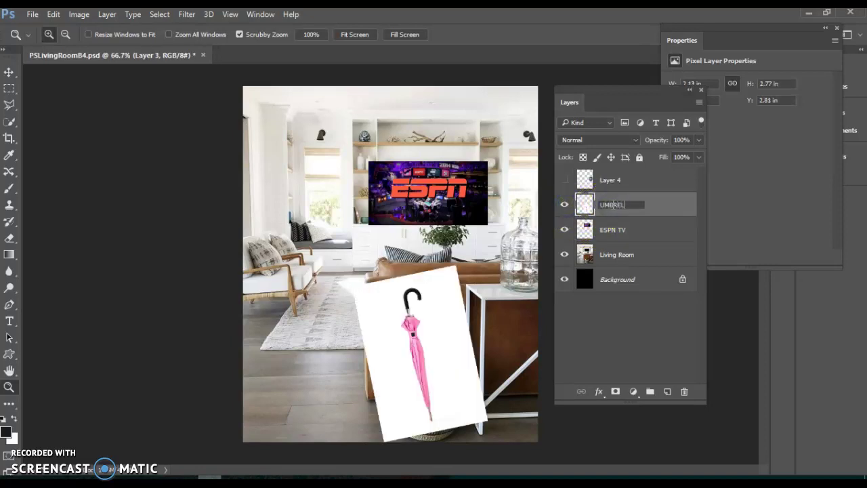
type("LA")
key("Return")
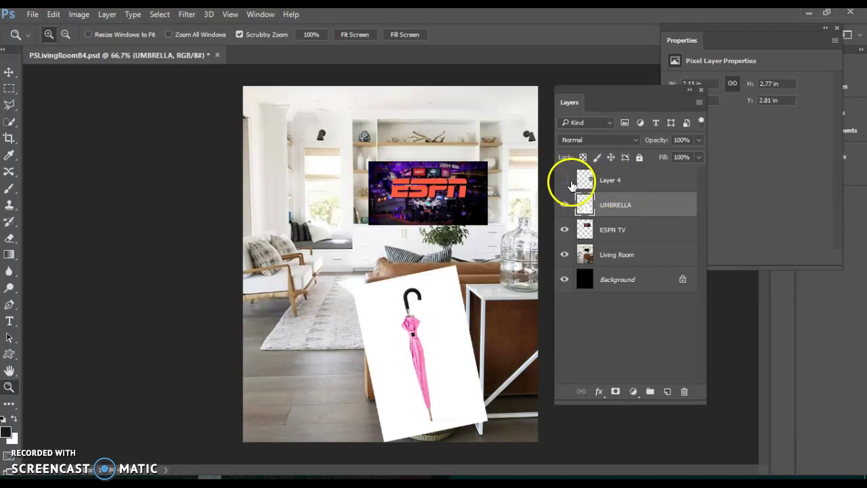
Show Layer 4 with the green vase and rename it "Vase".
left_click(566, 180)
left_click(605, 181)
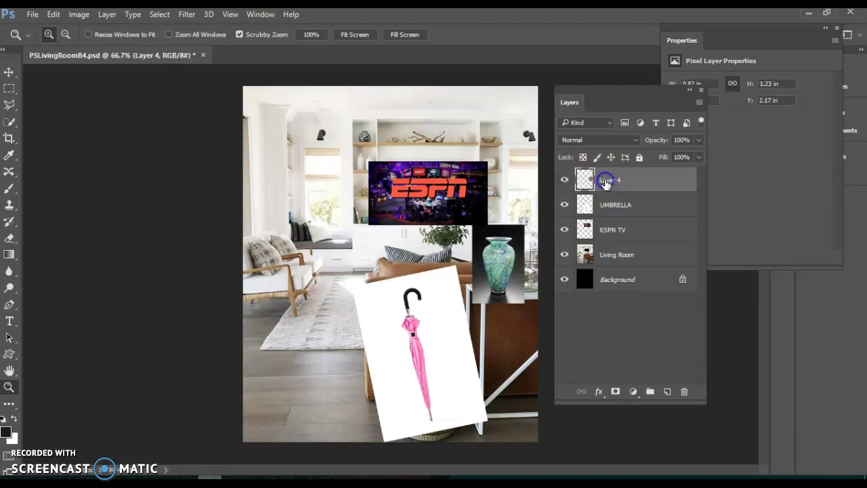
double_click(606, 180)
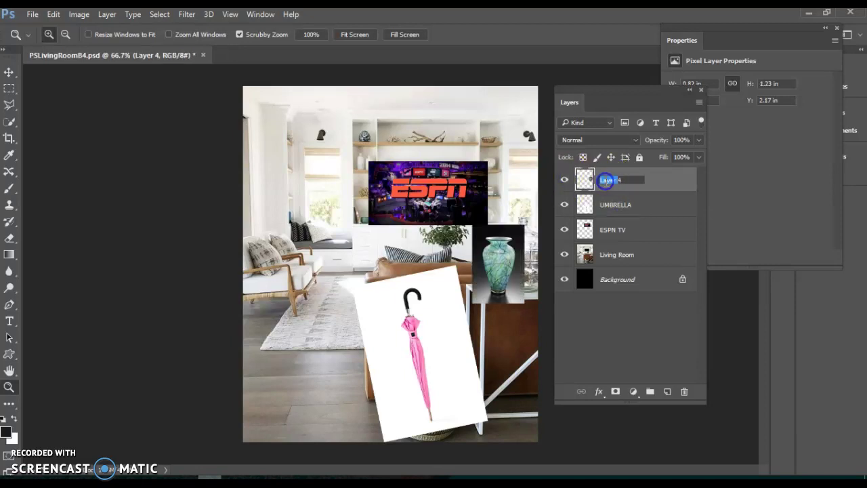
key("BackSpace")
type("Vase")
key("Return")
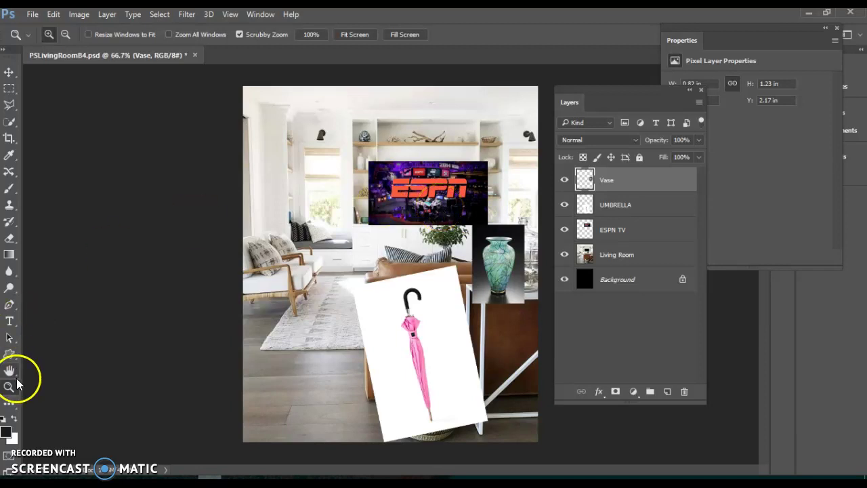
Hide the Vase, UMBRELLA and ESPN TV layers to expose the black television in the living room photo.
left_click(467, 192)
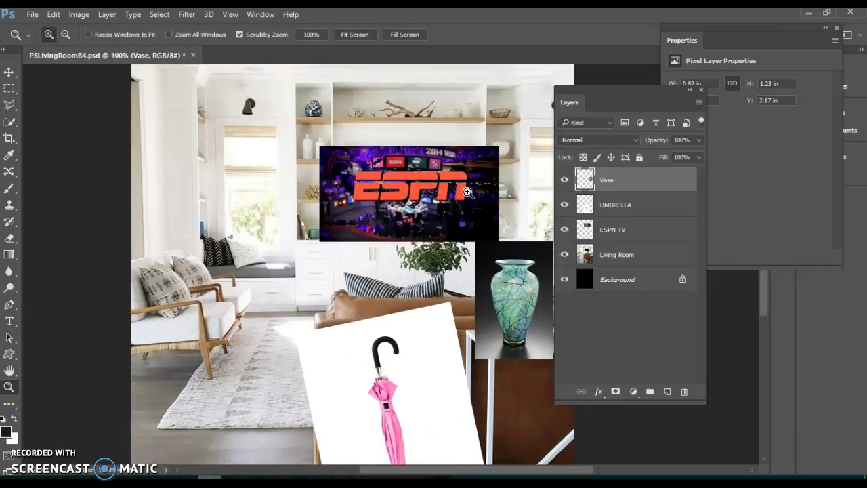
left_click(493, 202)
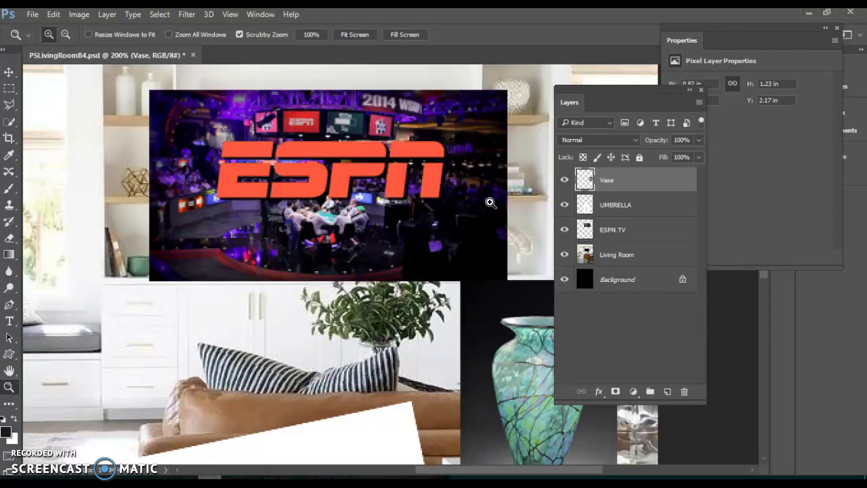
left_click(564, 180)
left_click(565, 206)
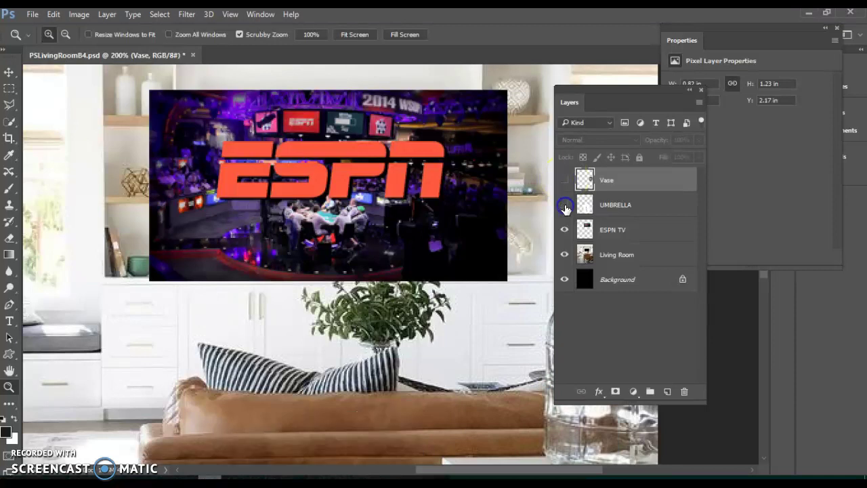
left_click(565, 231)
left_click(565, 232)
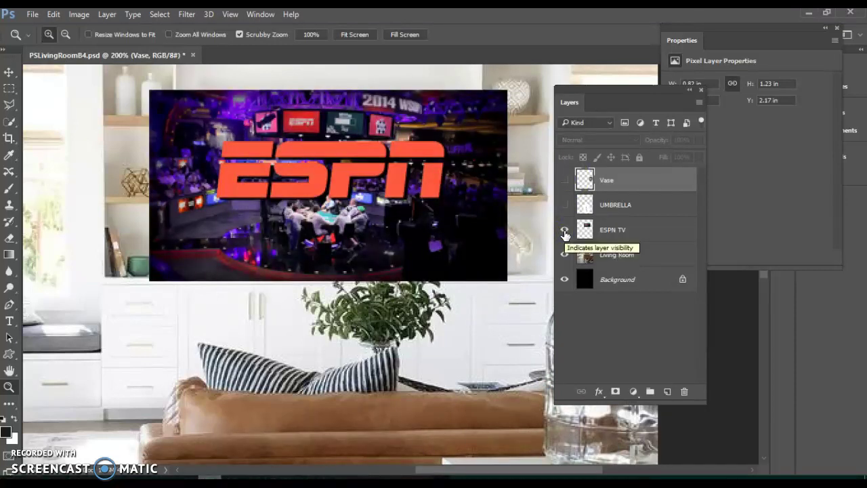
left_click(565, 232)
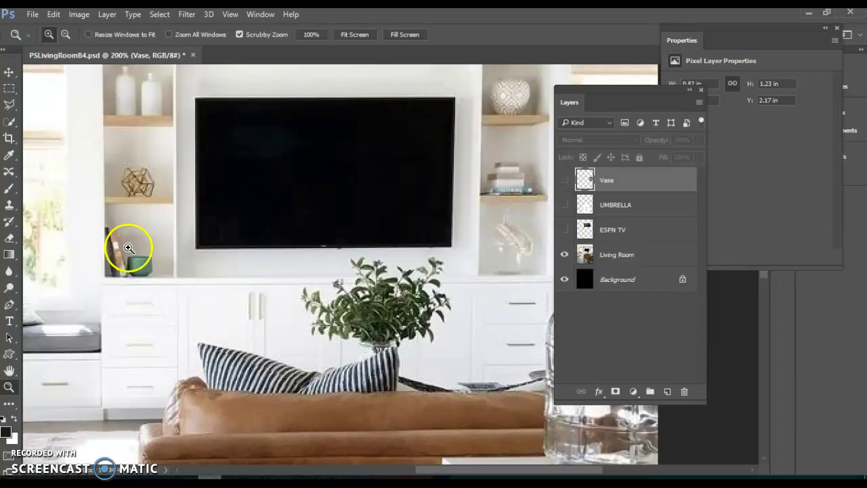
Move the floating Layers panel away so it no longer covers the television.
left_click(292, 233)
left_click(407, 174)
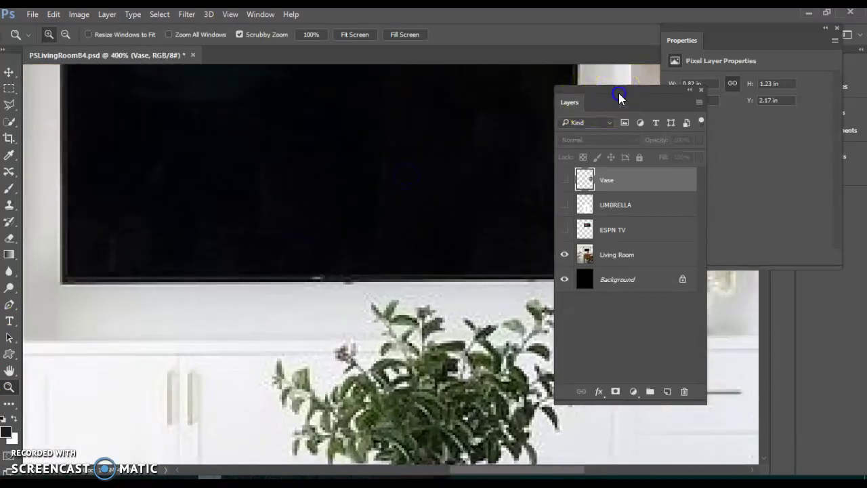
left_click_drag(628, 92, 707, 112)
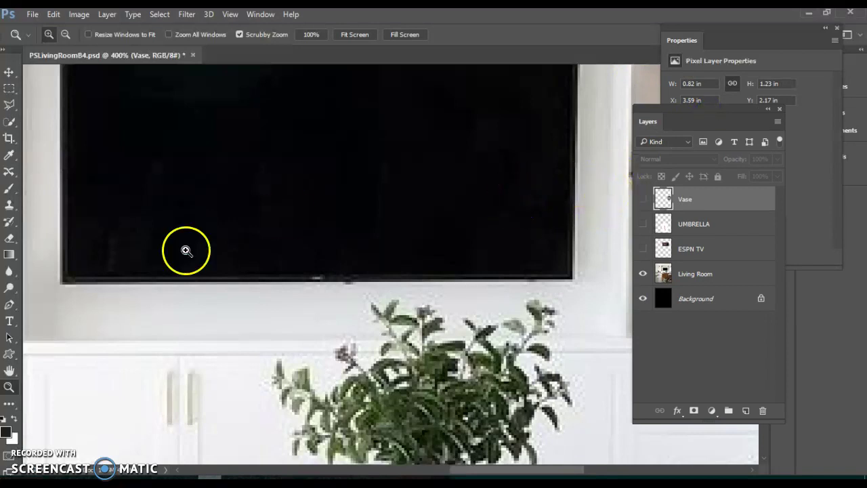
Select the television's black screen just inside its frame, corner by corner, with the Polygonal Lasso tool.
left_click(9, 371)
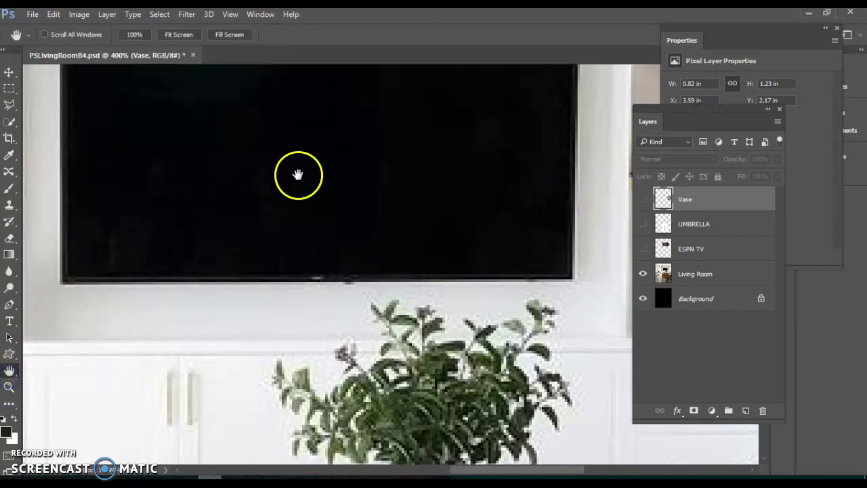
left_click_drag(298, 175, 293, 296)
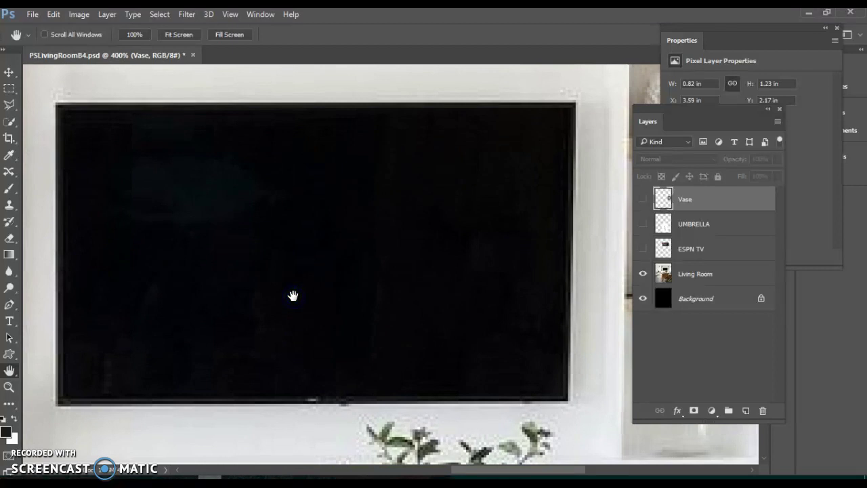
left_click(9, 109)
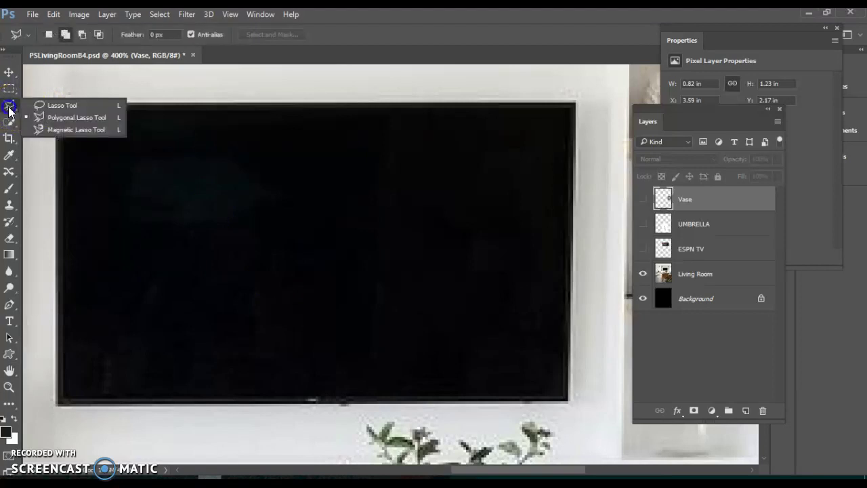
left_click(40, 118)
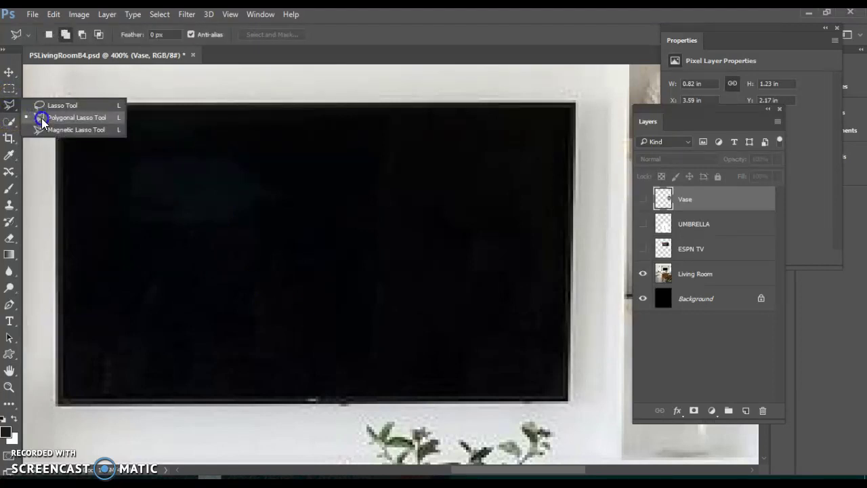
left_click(42, 118)
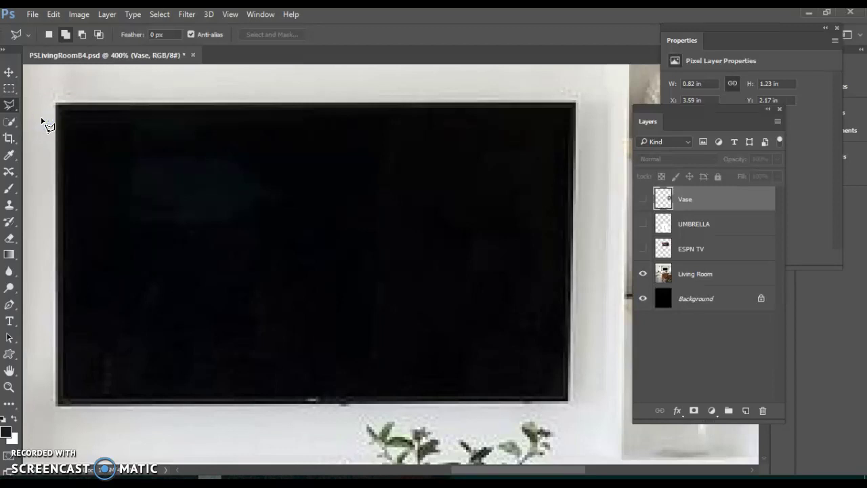
left_click(63, 119)
mouse_move(210, 343)
left_mouse_down()
mouse_move(143, 387)
mouse_move(66, 400)
left_mouse_up()
left_click(66, 399)
mouse_move(66, 400)
left_mouse_down()
mouse_move(542, 374)
mouse_move(566, 400)
left_mouse_up()
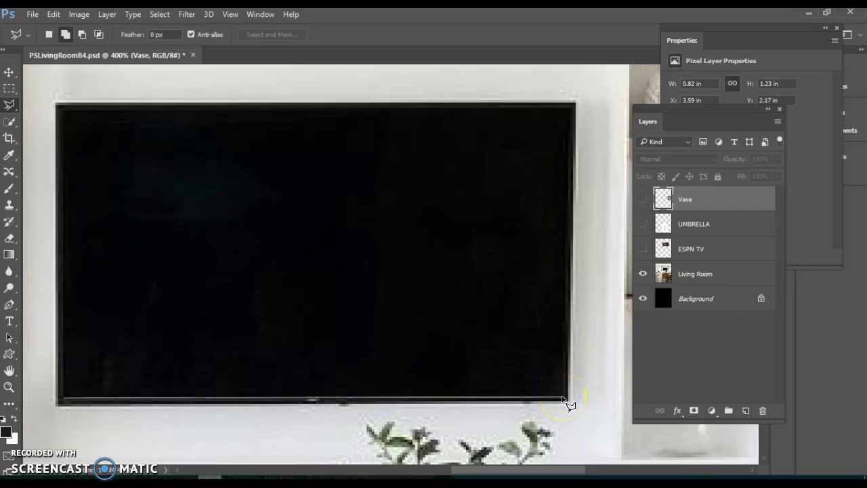
mouse_move(567, 399)
left_mouse_down()
mouse_move(556, 178)
mouse_move(571, 116)
left_mouse_up()
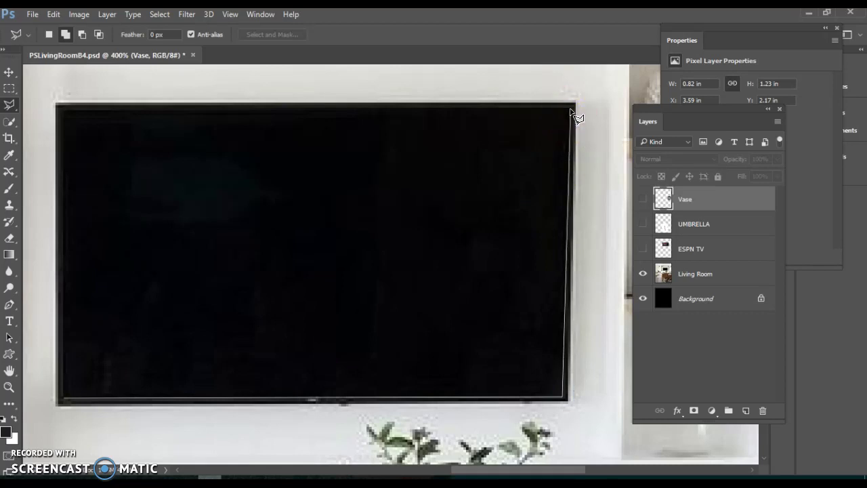
mouse_move(575, 118)
left_mouse_down()
mouse_move(333, 139)
mouse_move(124, 136)
mouse_move(60, 110)
mouse_move(89, 320)
mouse_move(63, 399)
left_mouse_up()
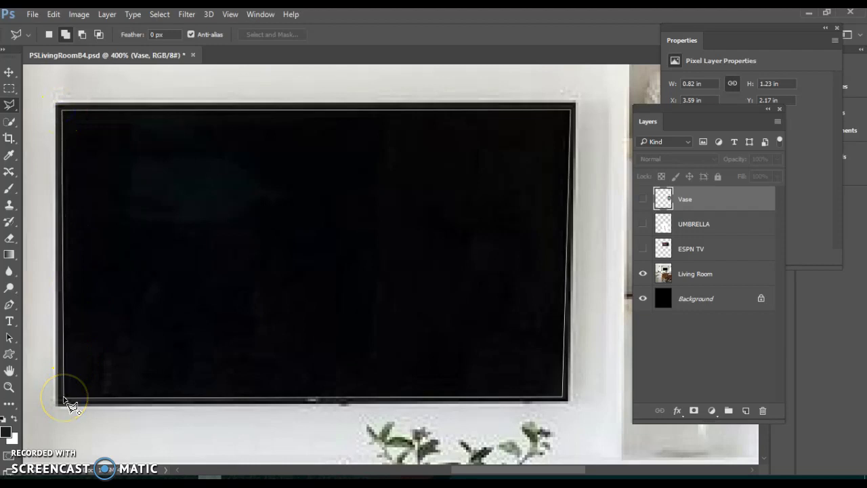
double_click(63, 400)
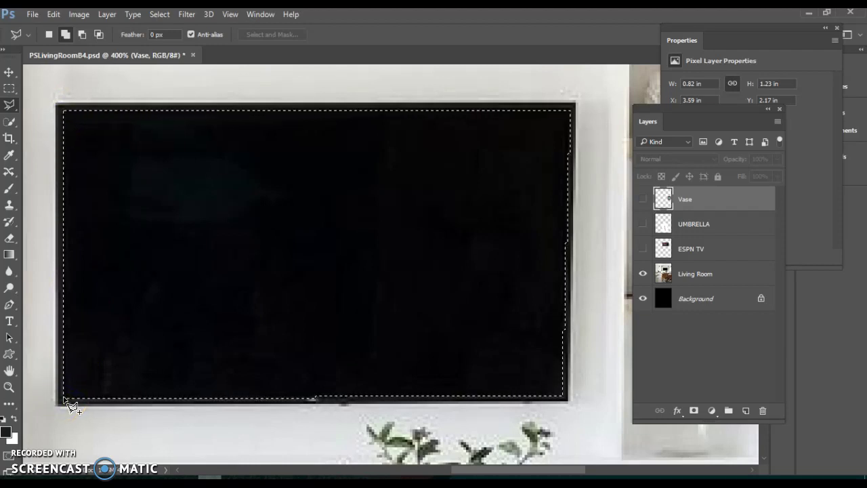
left_click_drag(280, 339, 341, 341)
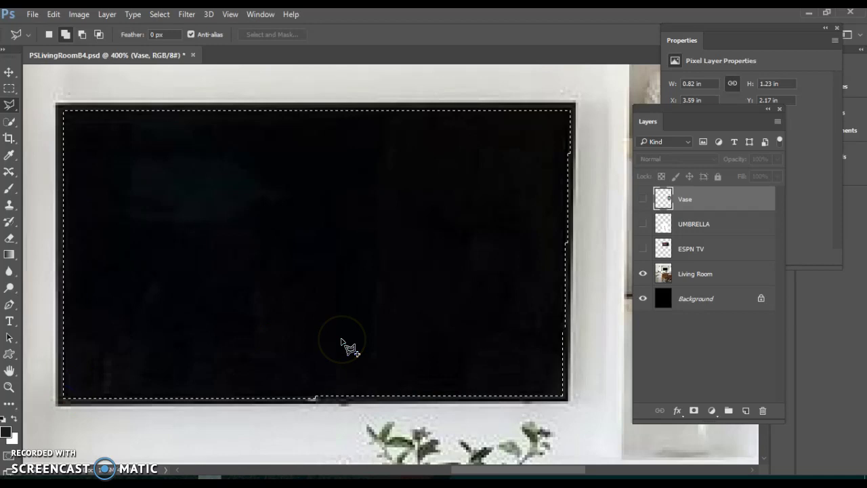
left_click(549, 363)
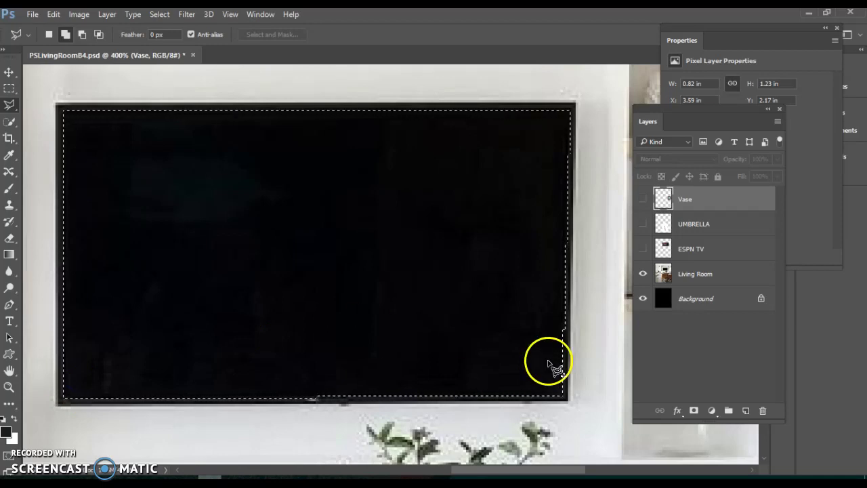
left_click(695, 261)
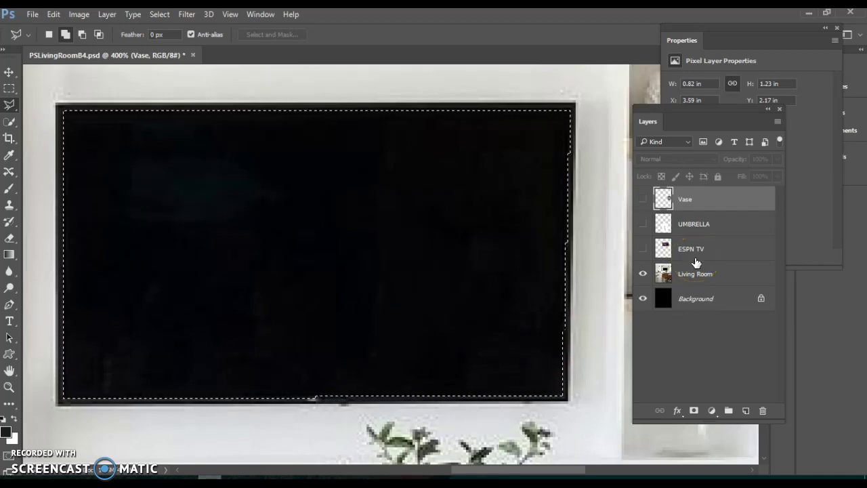
mouse_move(695, 262)
left_mouse_down()
mouse_move(691, 271)
mouse_move(705, 278)
mouse_move(691, 286)
left_mouse_up()
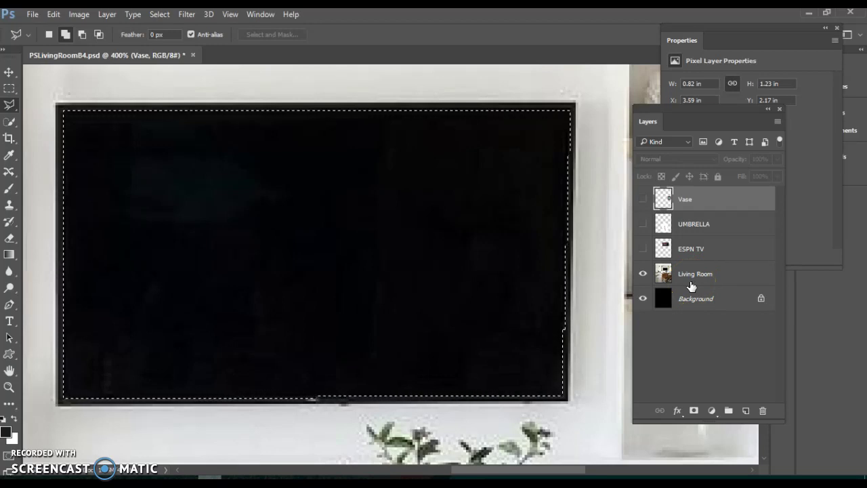
Show the ESPN TV layer and add a layer mask to it from the television screen selection.
left_click(643, 249)
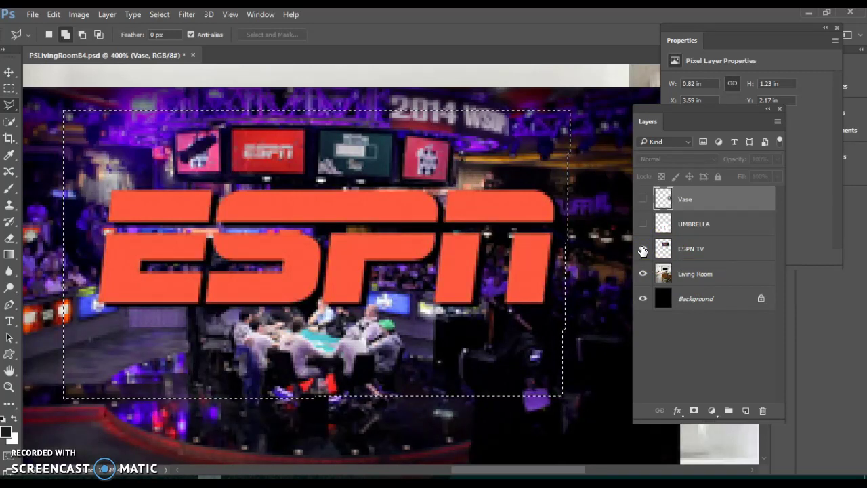
left_click(694, 250)
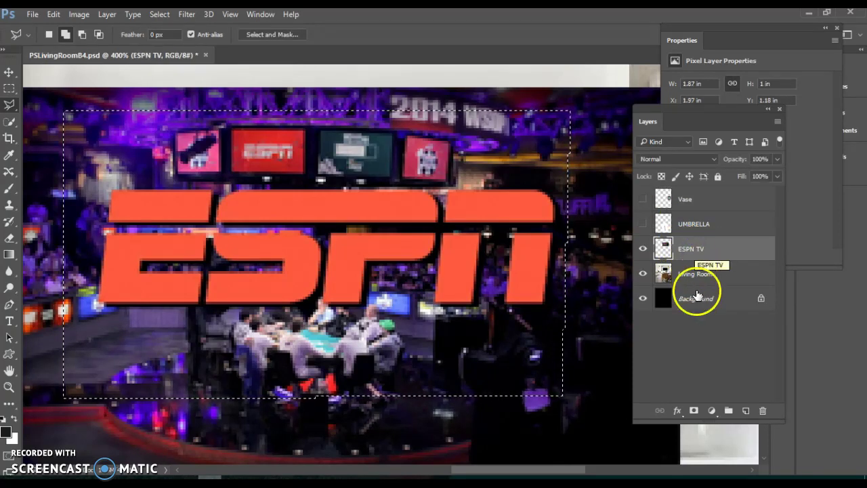
left_click(696, 411)
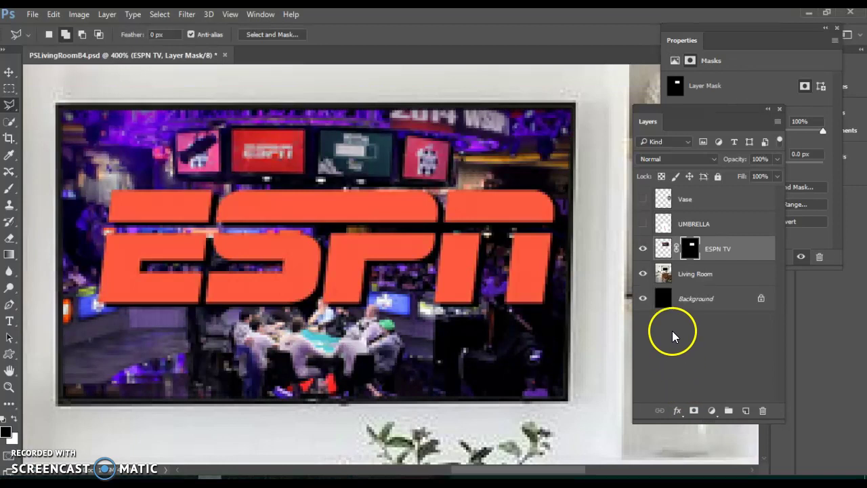
Toggle the ESPN TV layer's visibility on and off to compare the masked image with the bare television.
left_click(644, 250)
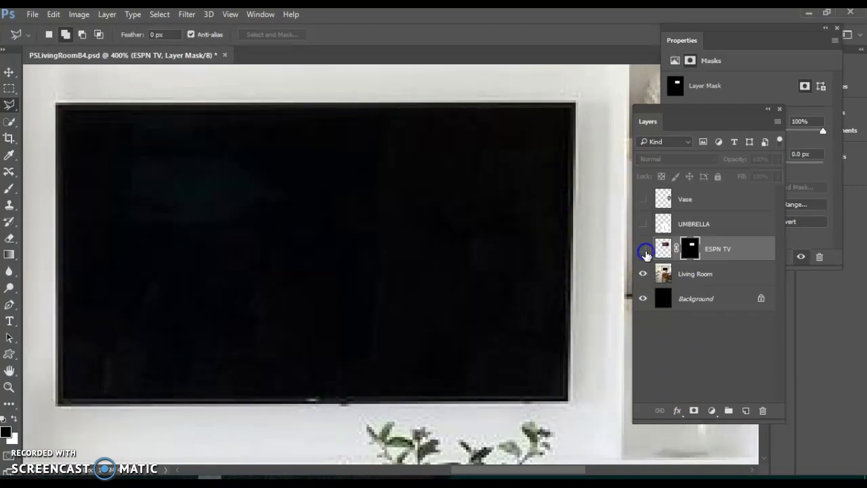
left_click(644, 250)
left_click(645, 250)
left_click(644, 250)
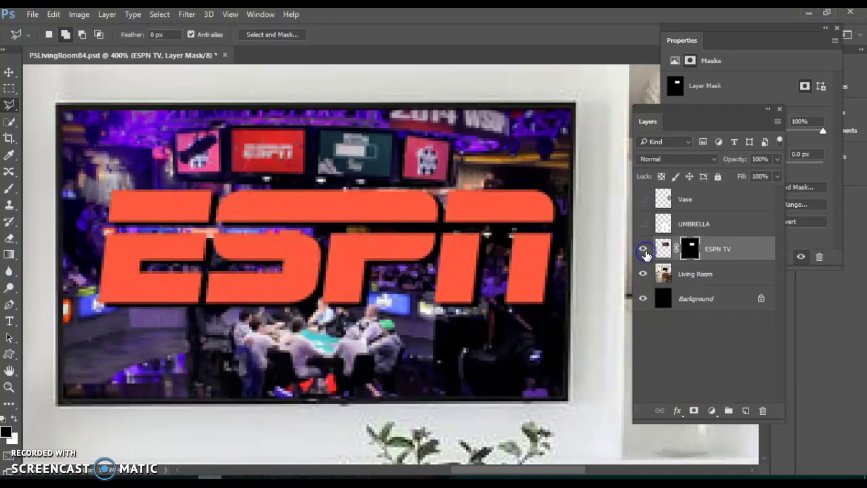
left_click(644, 250)
left_click(644, 250)
Lock all attributes of the ESPN TV layer.
left_click(759, 256)
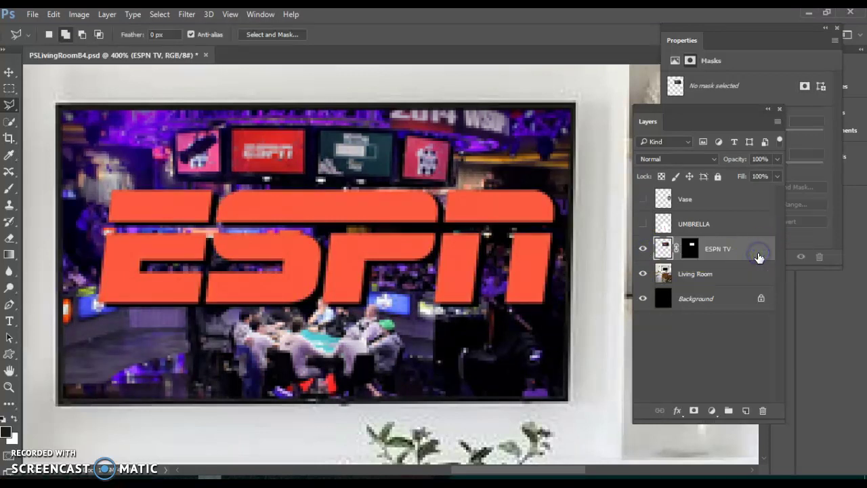
left_click(718, 178)
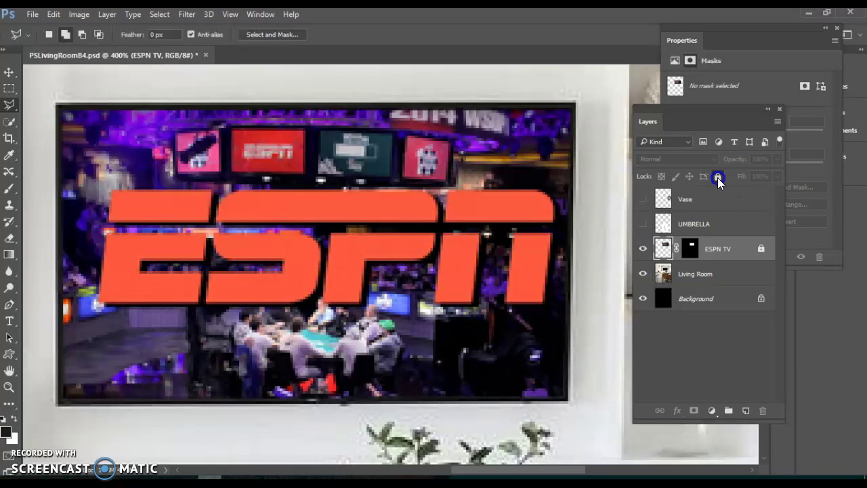
left_click(758, 257)
Show the UMBRELLA layer over the woven basket and make it the active layer.
key("ctrl+minus")
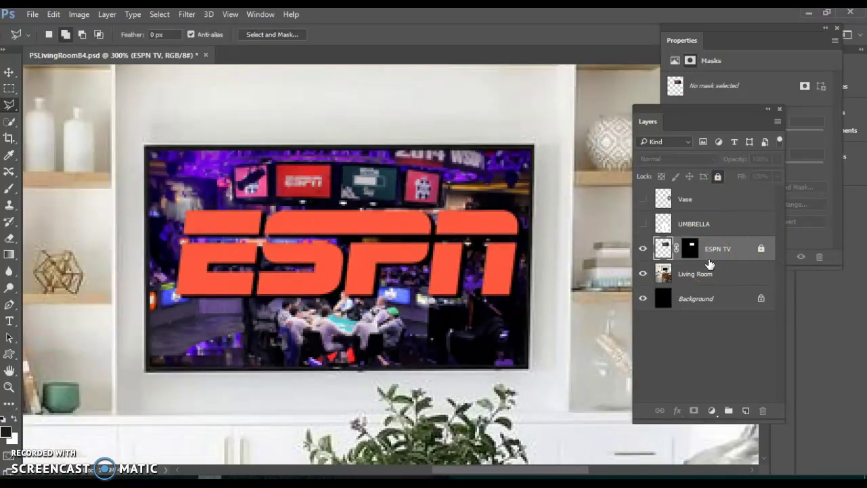
left_click(10, 387)
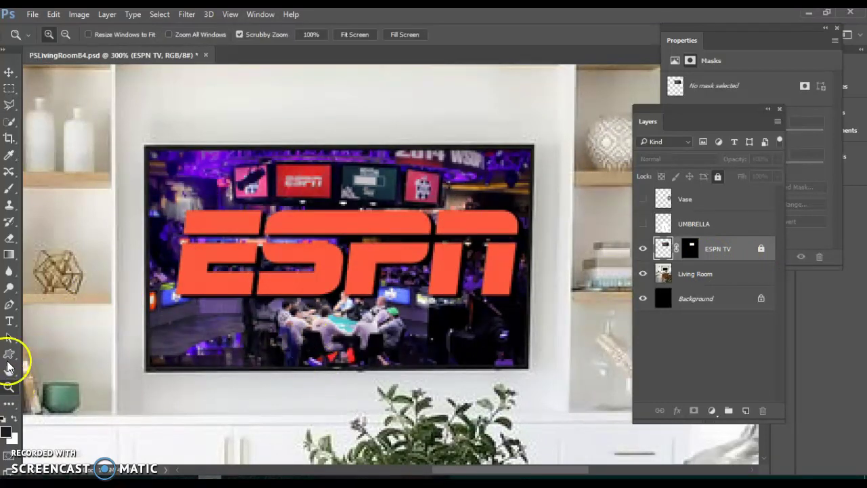
left_click(9, 370)
left_click_drag(360, 413, 339, 156)
left_click_drag(443, 370, 416, 161)
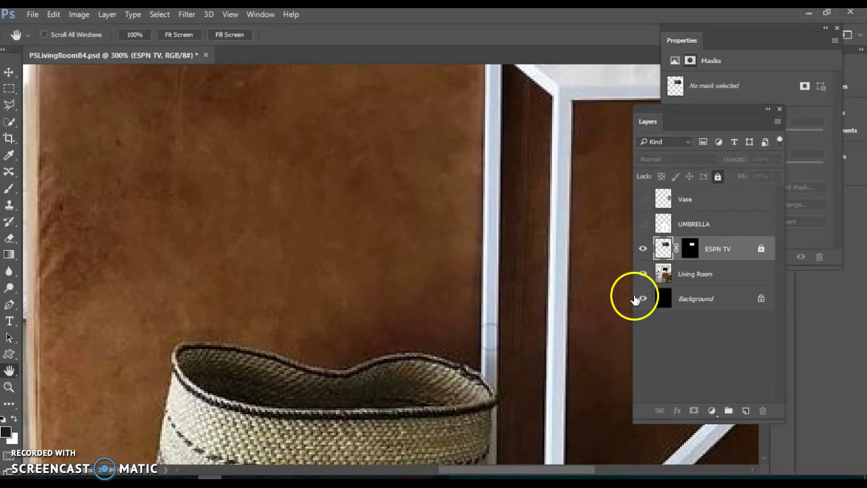
left_click(643, 225)
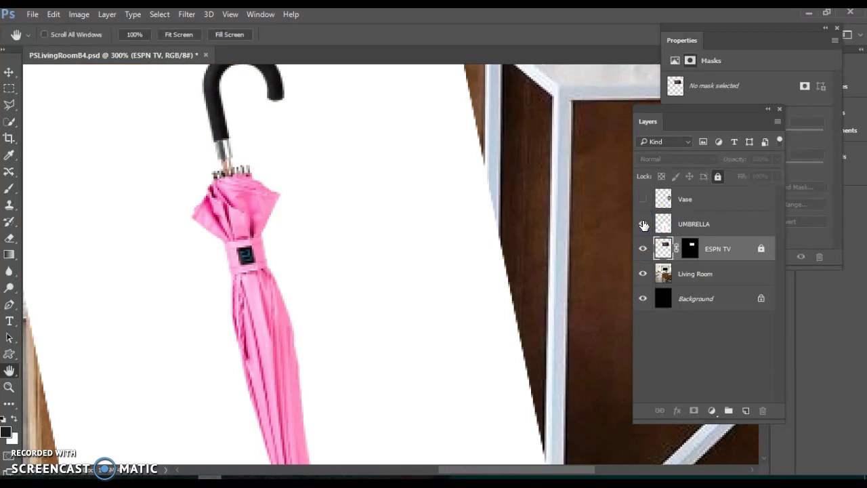
key("ctrl+minus")
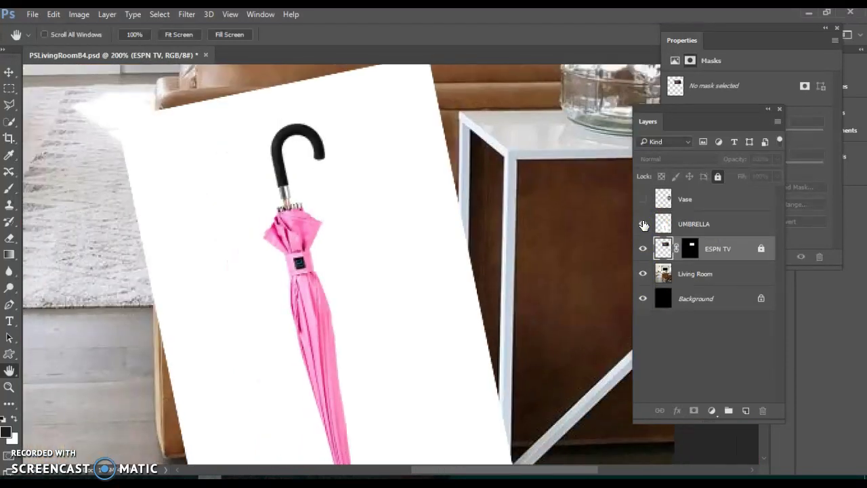
key("ctrl+minus")
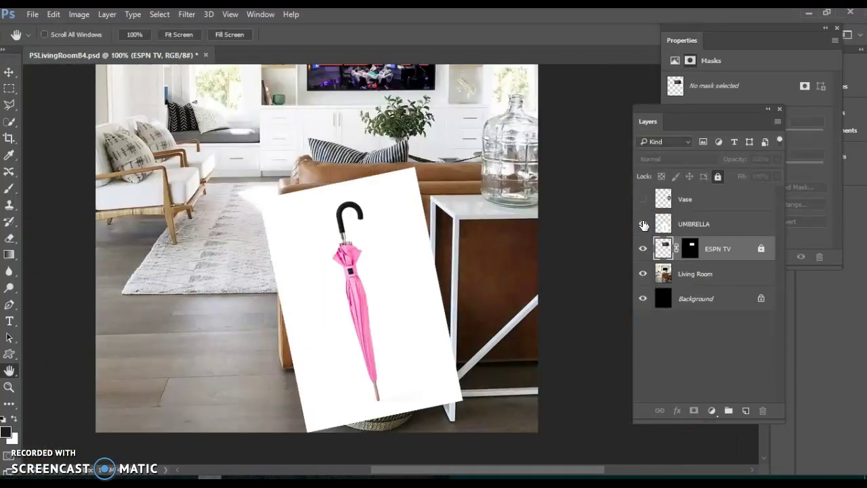
left_click(667, 225)
left_click(670, 225)
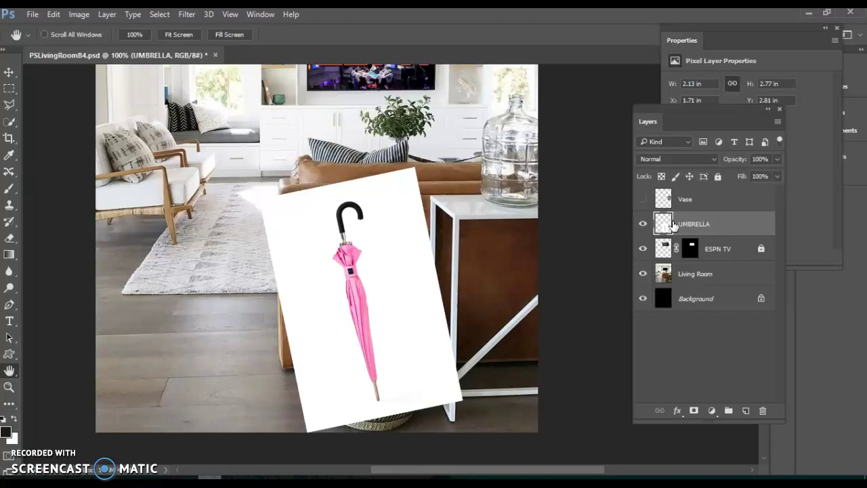
Select the white background around the umbrella with the Magic Wand tool at a tolerance of 50.
left_click(298, 150)
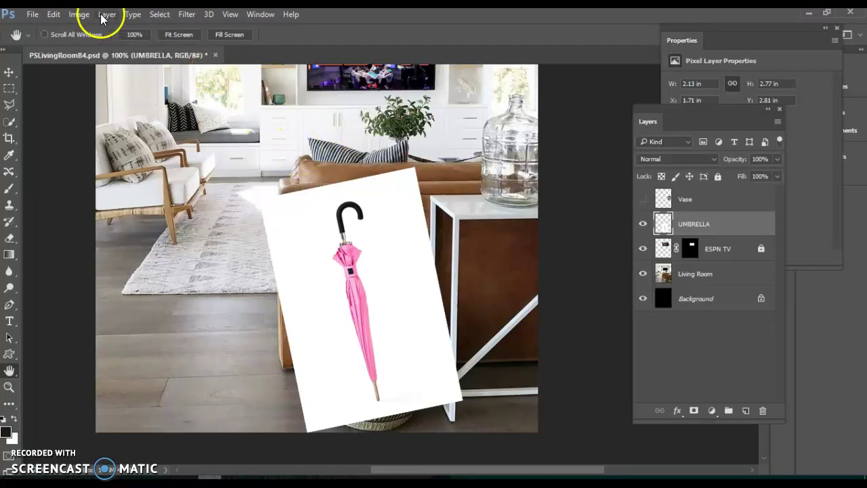
left_click(10, 121)
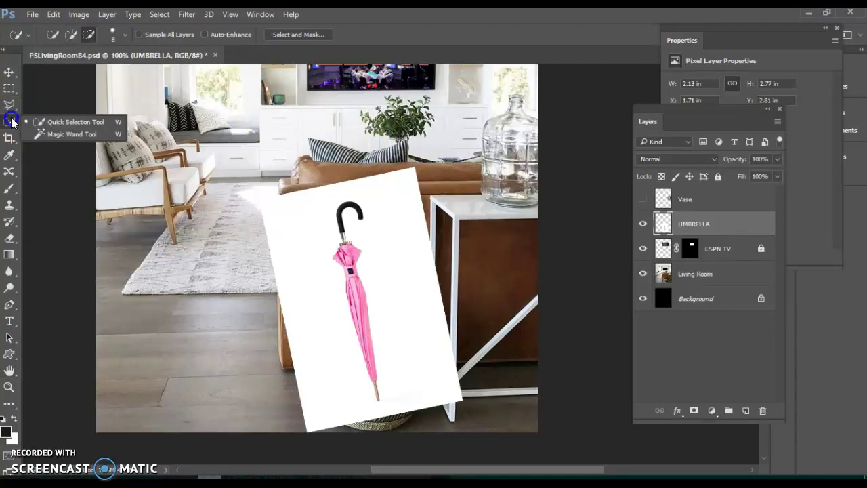
left_click(44, 137)
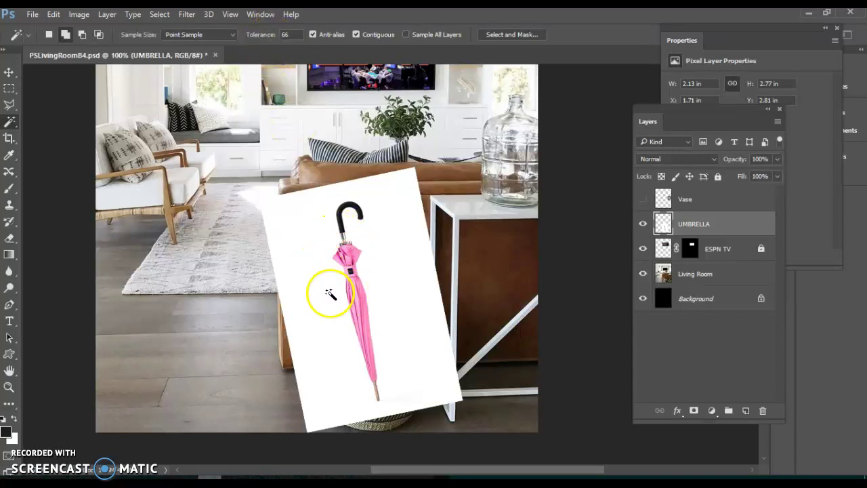
left_click_drag(269, 37, 259, 41)
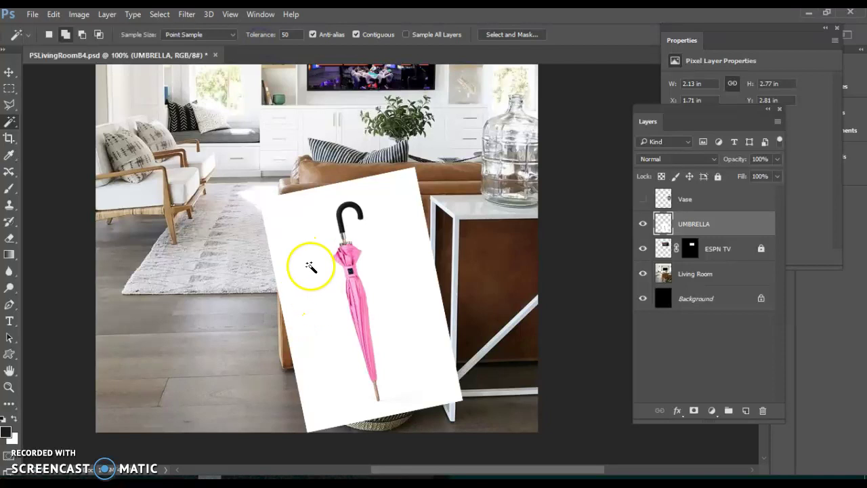
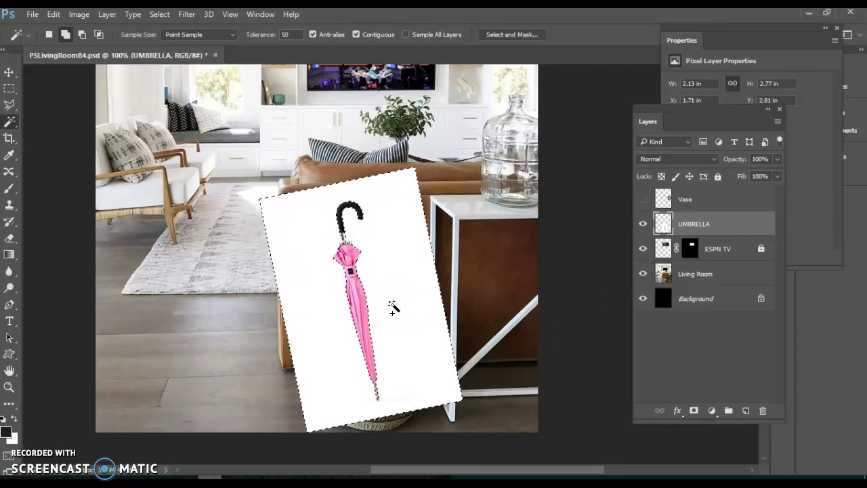
right_click(393, 306)
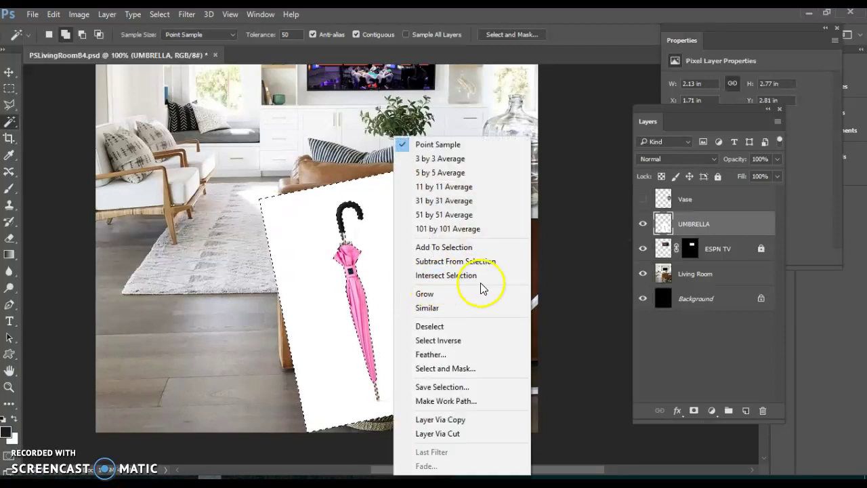
left_click(607, 19)
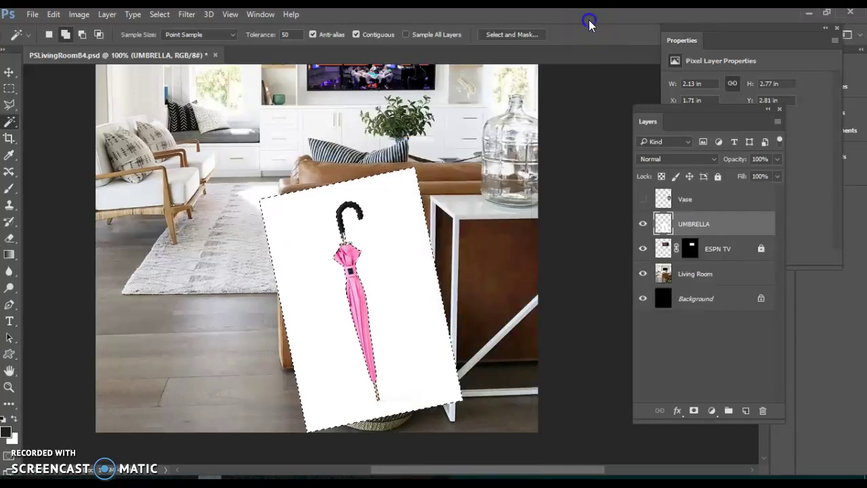
Open the selection in Select and Mask, collapse the Edge Detection settings and invert the selection so it covers the umbrella.
left_click(513, 35)
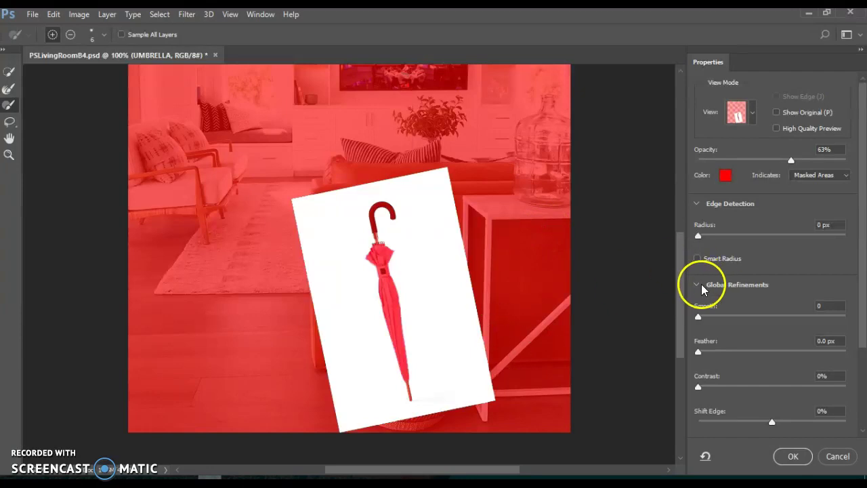
left_click(694, 208)
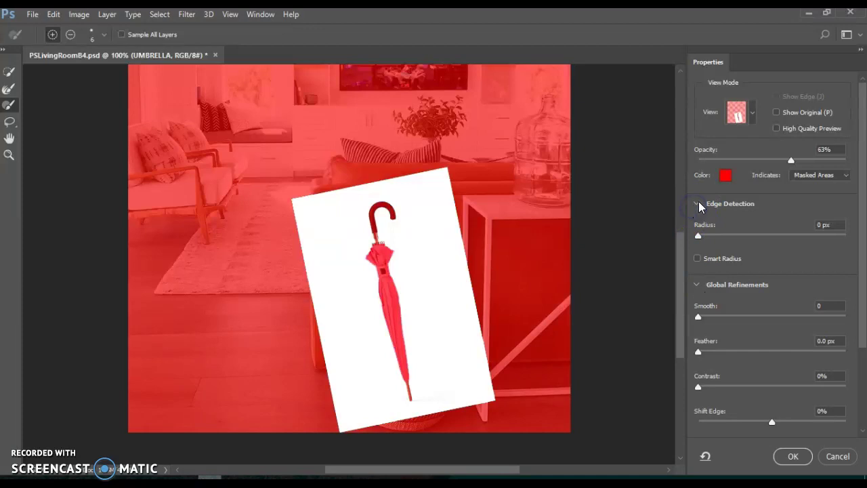
left_click(698, 204)
left_click(700, 230)
left_click(700, 230)
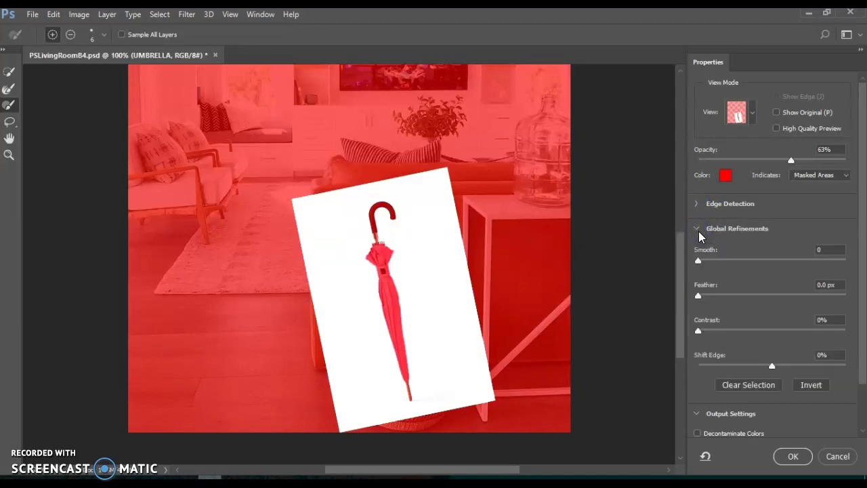
left_click(812, 386)
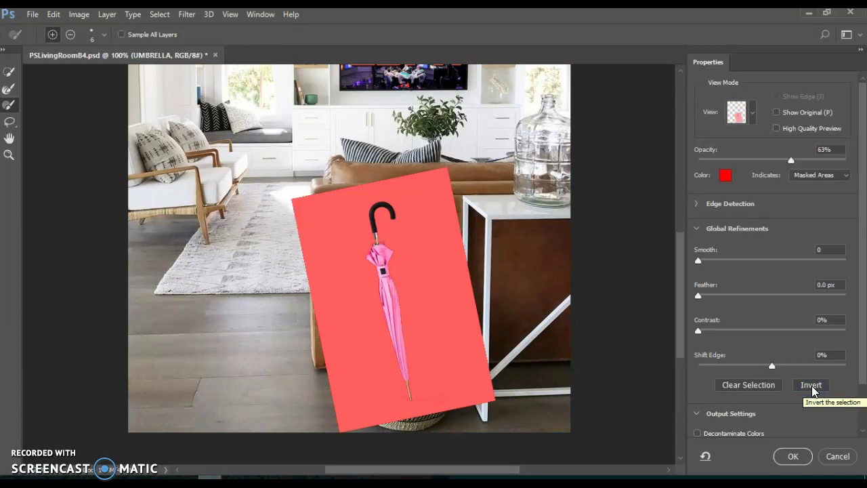
Try the Onion Skin view at 100% and 67% transparency and the On Black view to preview the umbrella selection.
left_click(755, 120)
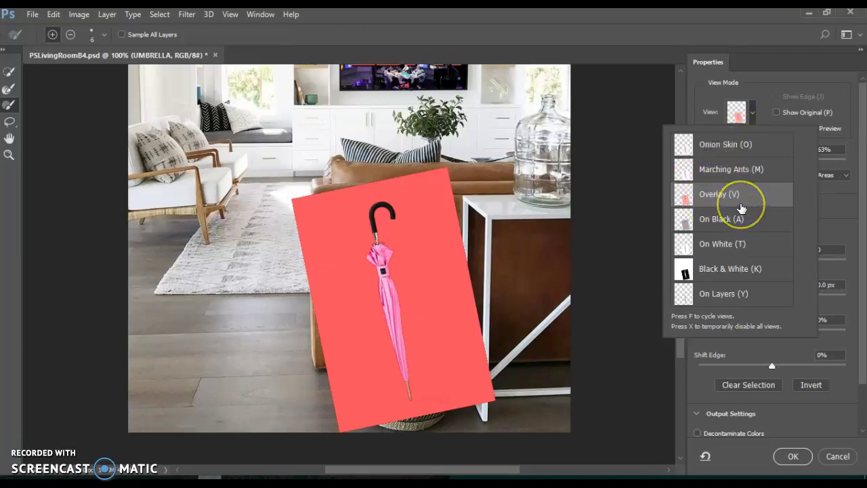
left_click(721, 150)
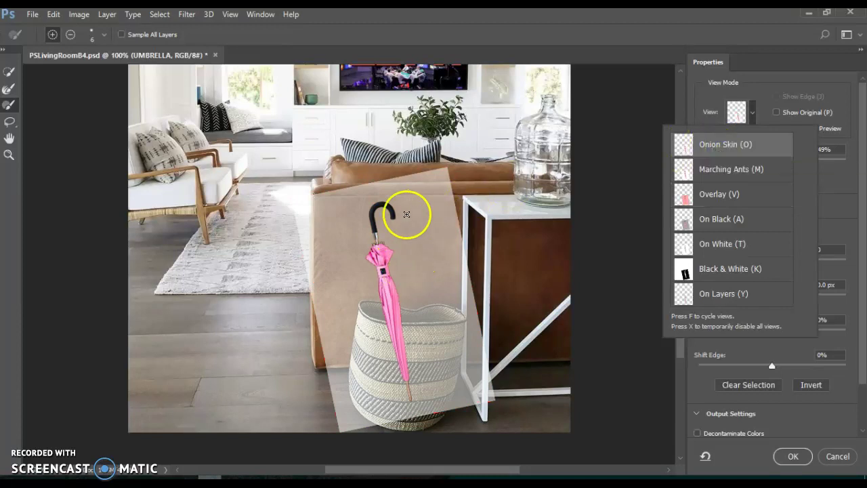
left_click(776, 147)
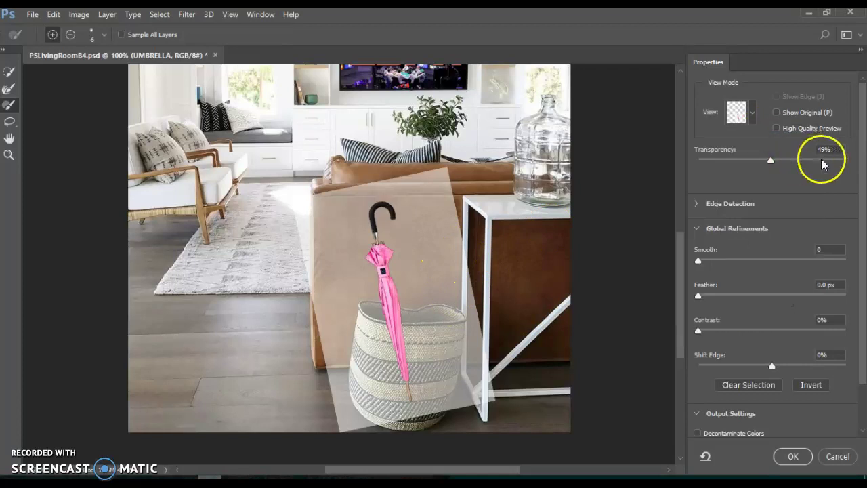
left_click_drag(771, 161, 864, 168)
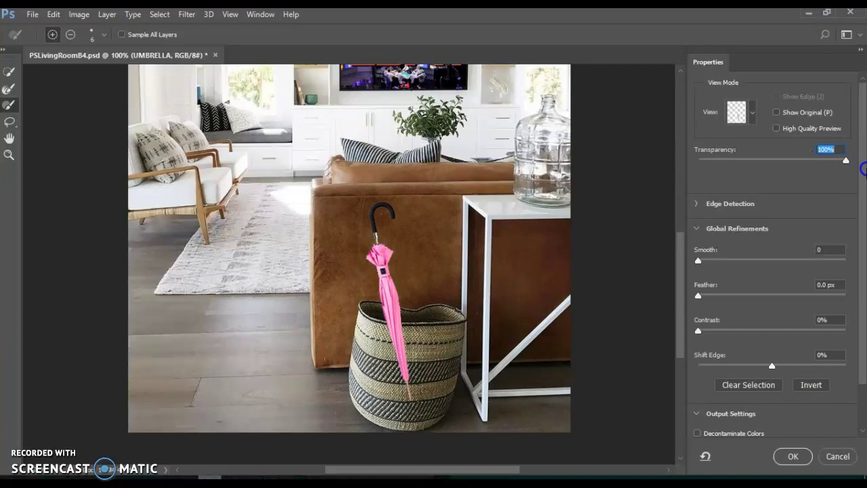
left_click_drag(843, 174, 799, 164)
left_click(752, 113)
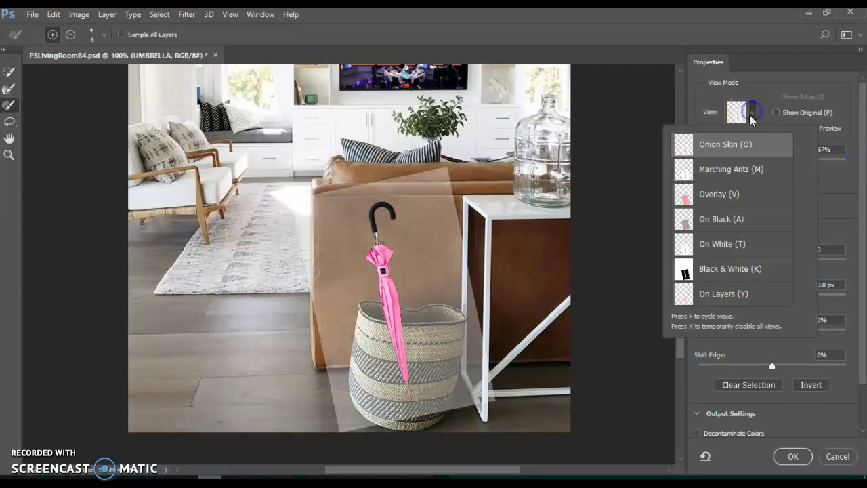
left_click(719, 219)
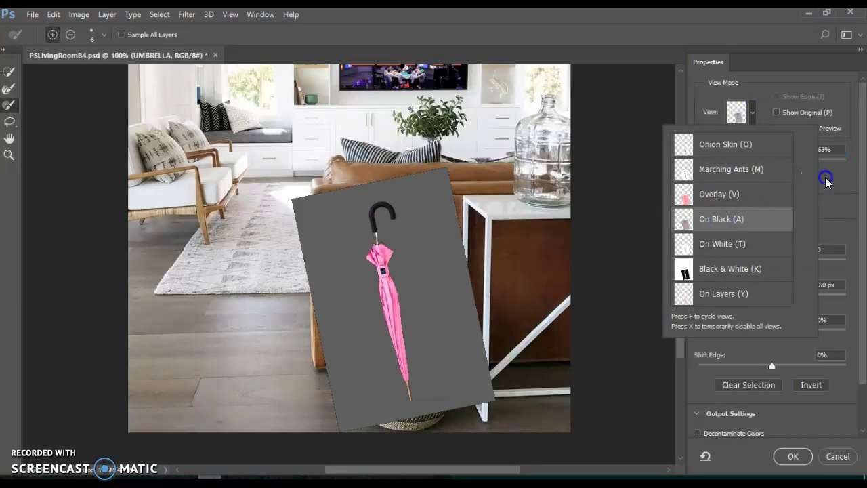
mouse_move(790, 160)
left_mouse_down()
mouse_move(848, 162)
mouse_move(800, 165)
left_mouse_up()
Set the selection preview to Onion Skin view with 39% transparency.
left_click(737, 112)
left_click(727, 143)
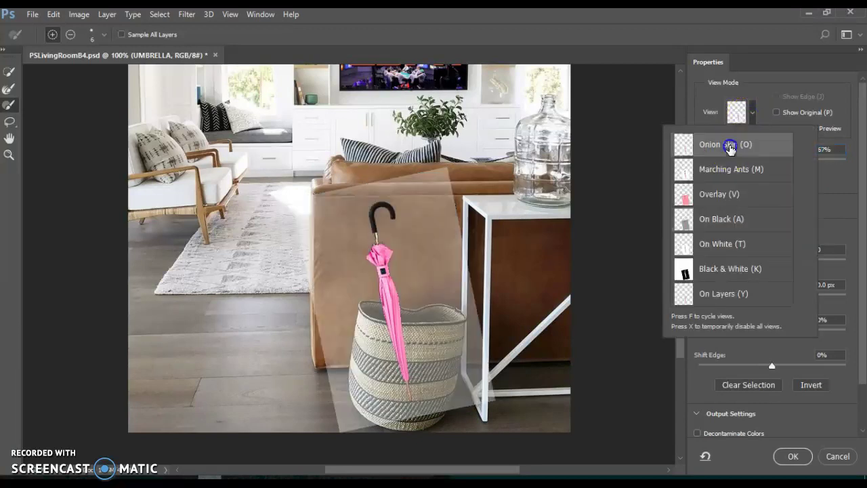
left_click(820, 172)
left_click_drag(796, 163, 757, 157)
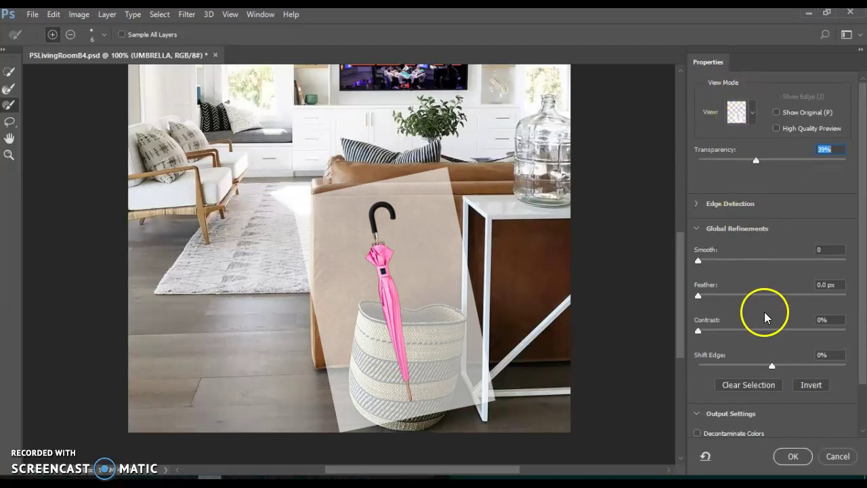
Output the refined umbrella selection to a layer mask on the UMBRELLA layer.
left_click(698, 229)
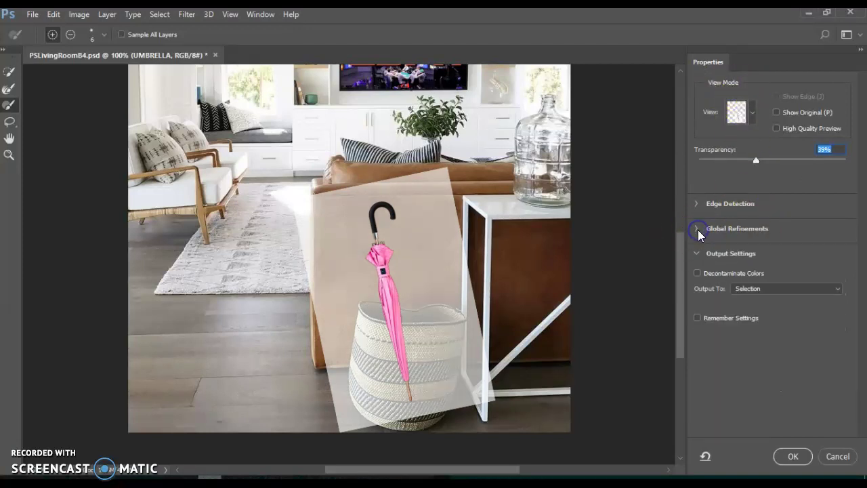
left_click(758, 290)
left_click(758, 308)
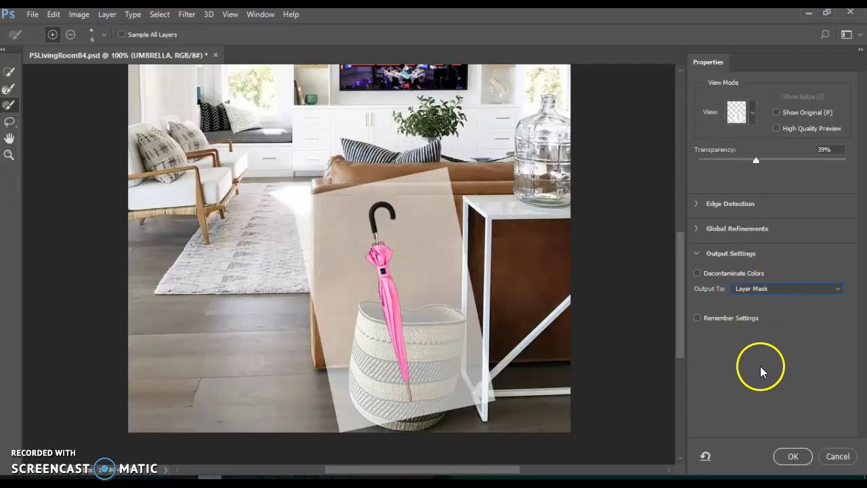
left_click(792, 457)
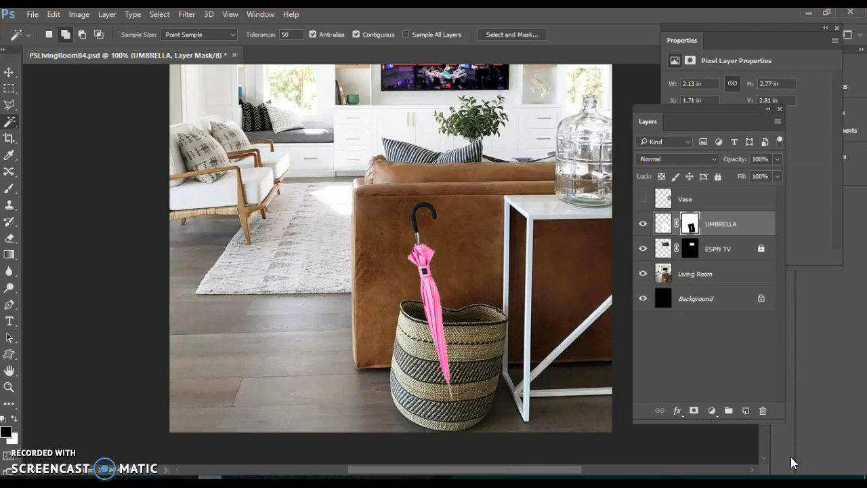
Paint black on the UMBRELLA layer mask with the size 35 brush to hide the umbrella's tip over the lower front of the basket.
left_click(9, 387)
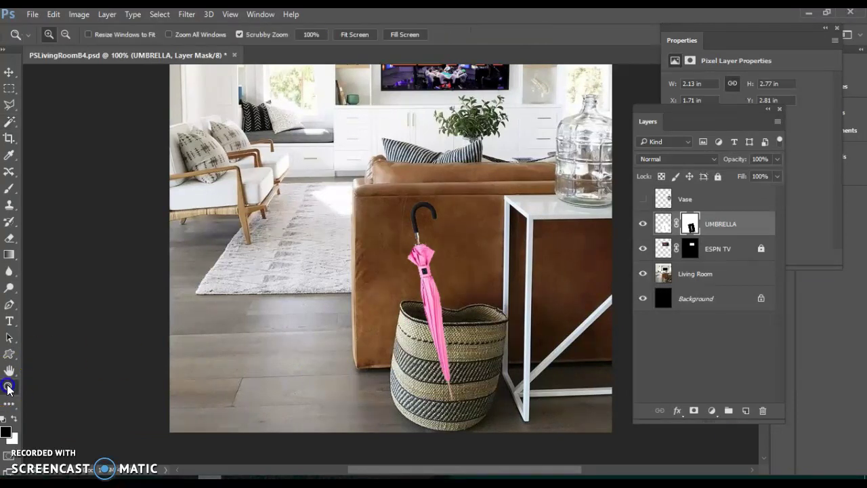
left_click(473, 345)
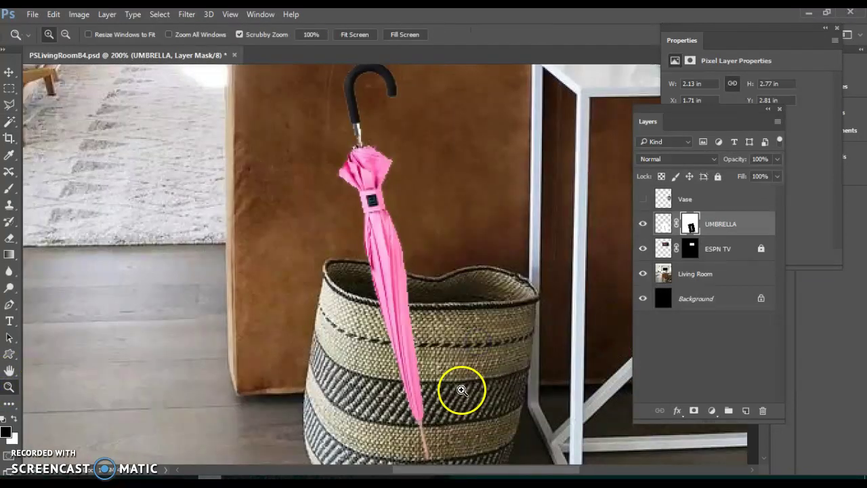
left_click(443, 434)
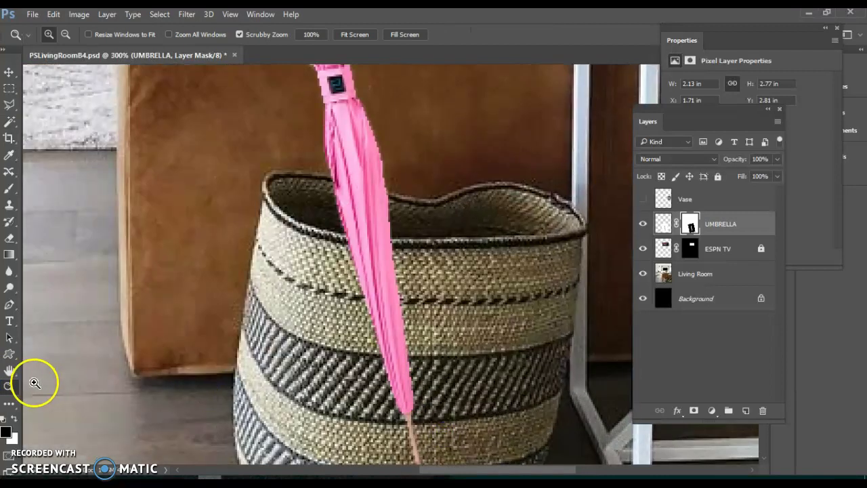
left_click(9, 370)
left_click_drag(319, 345, 269, 303)
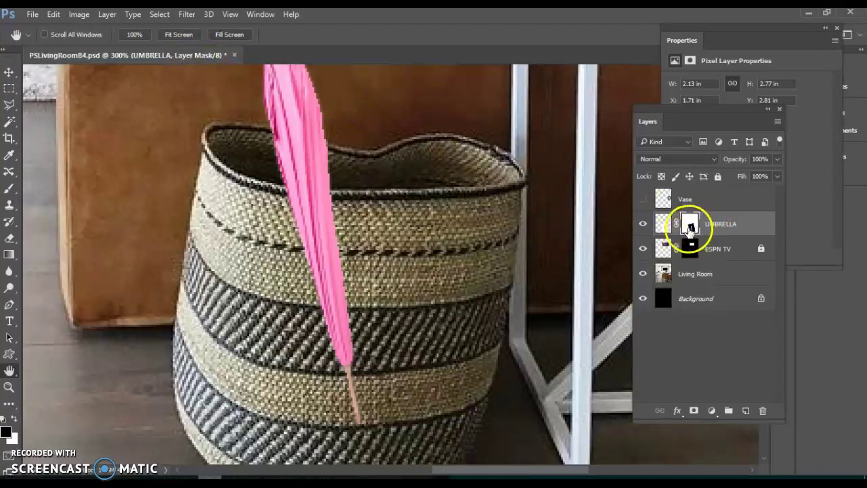
left_click(690, 226)
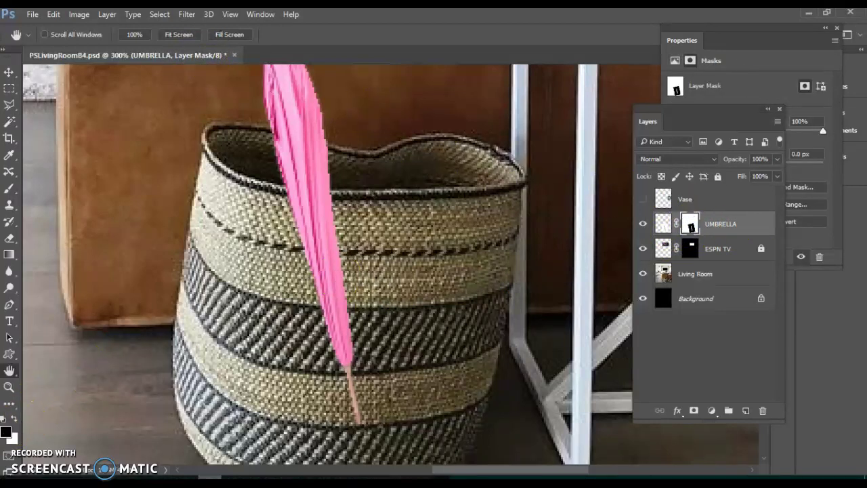
left_click(3, 421)
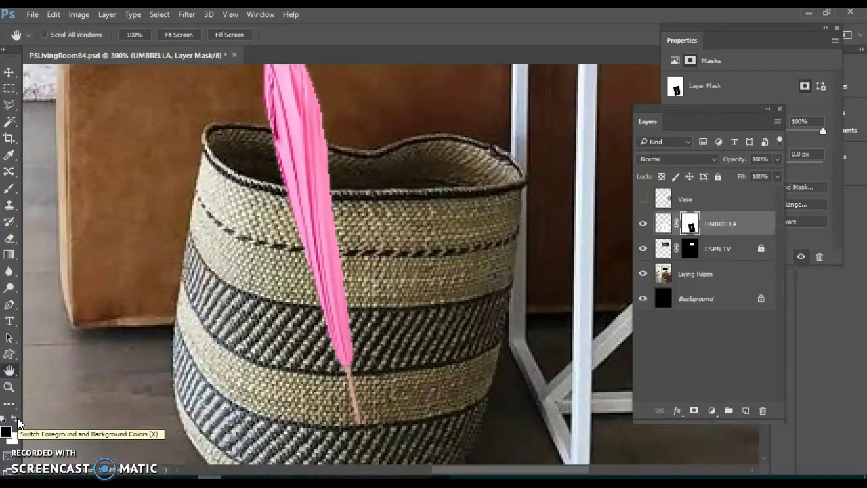
left_click(10, 190)
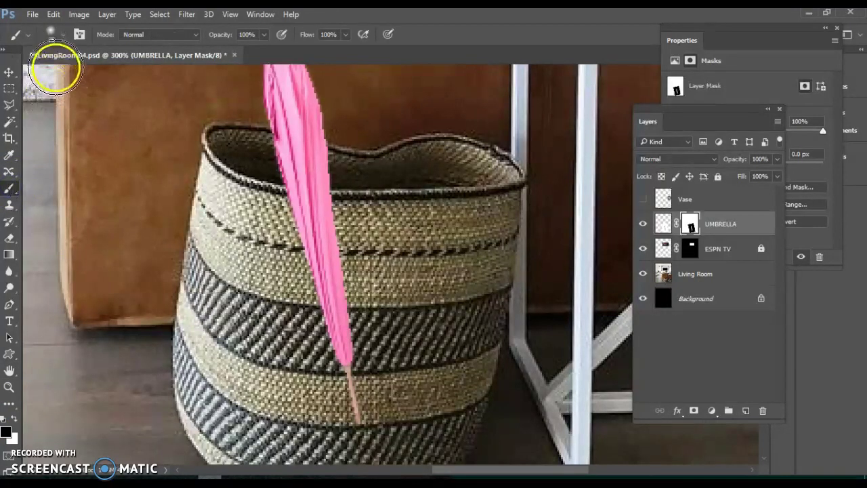
mouse_move(347, 412)
left_mouse_down()
mouse_move(348, 365)
mouse_move(352, 385)
mouse_move(340, 339)
mouse_move(338, 359)
left_mouse_up()
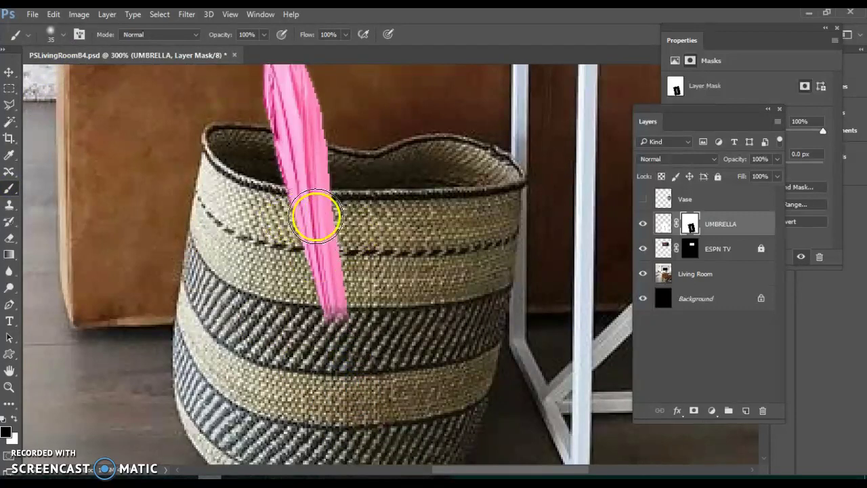
mouse_move(332, 385)
left_mouse_down()
mouse_move(330, 299)
mouse_move(319, 267)
left_mouse_up()
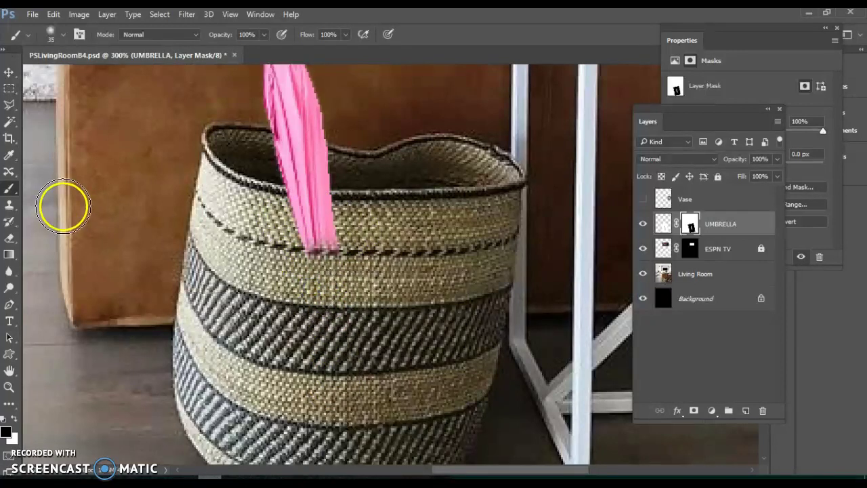
Select the umbrella part below the basket rim with the Polygonal Lasso, following the rim's upper edge across the umbrella.
left_click(10, 107)
left_click(37, 119)
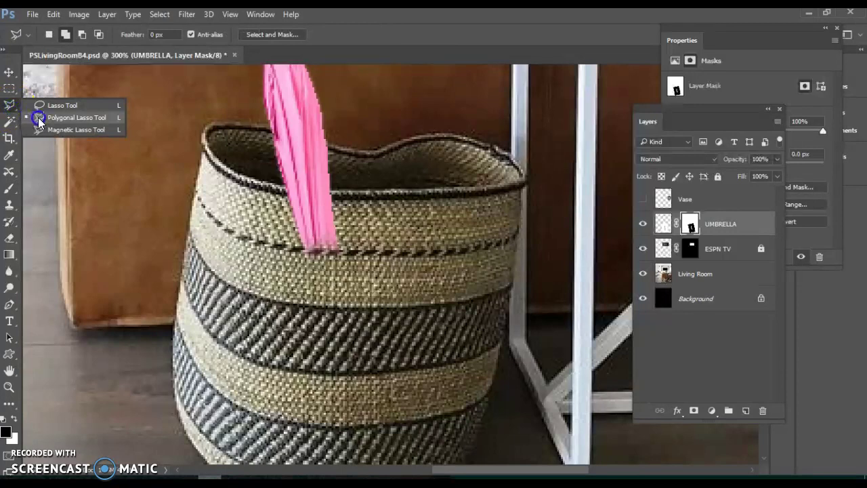
left_click(13, 389)
left_click(301, 271)
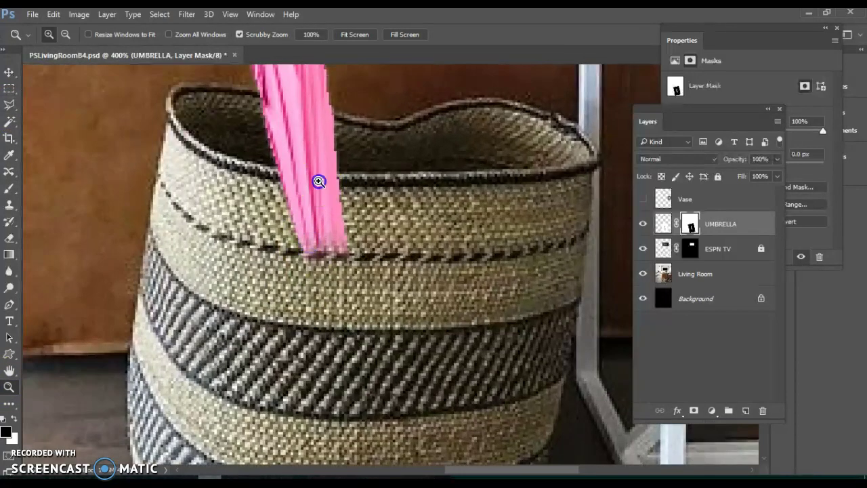
left_click(344, 142)
left_click(343, 144)
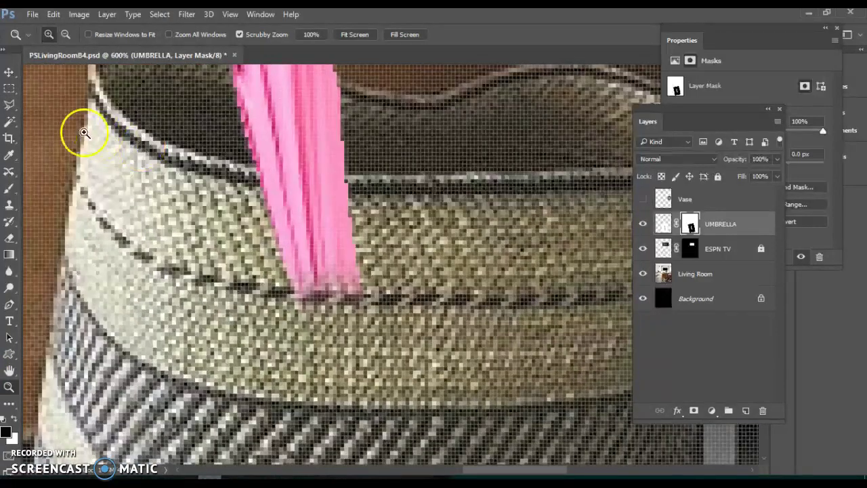
left_click(10, 106)
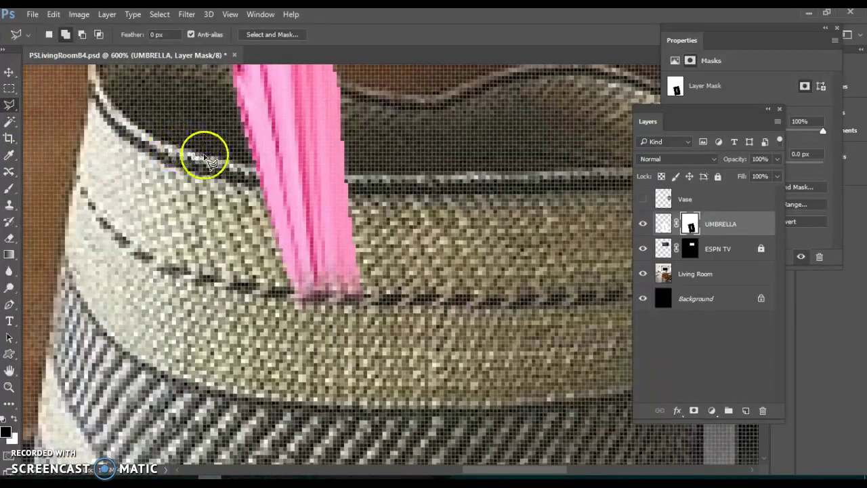
left_click(258, 170)
left_click(280, 170)
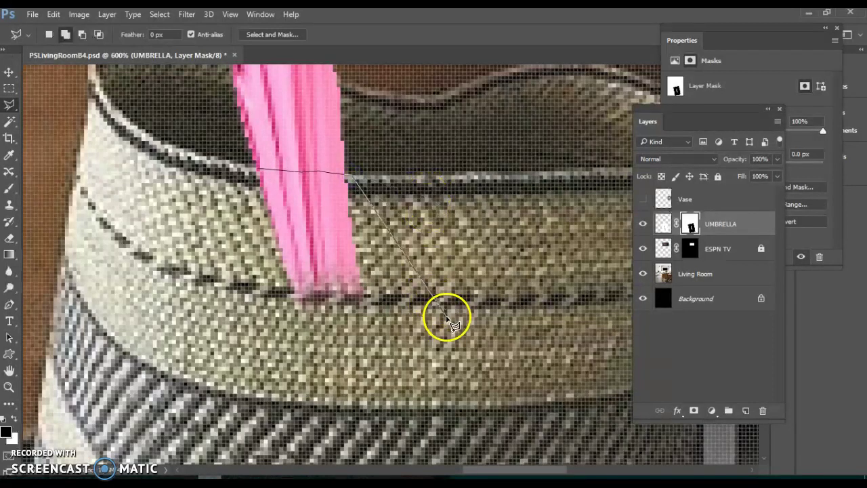
left_click(497, 334)
left_click(308, 440)
left_click(156, 295)
left_click(147, 191)
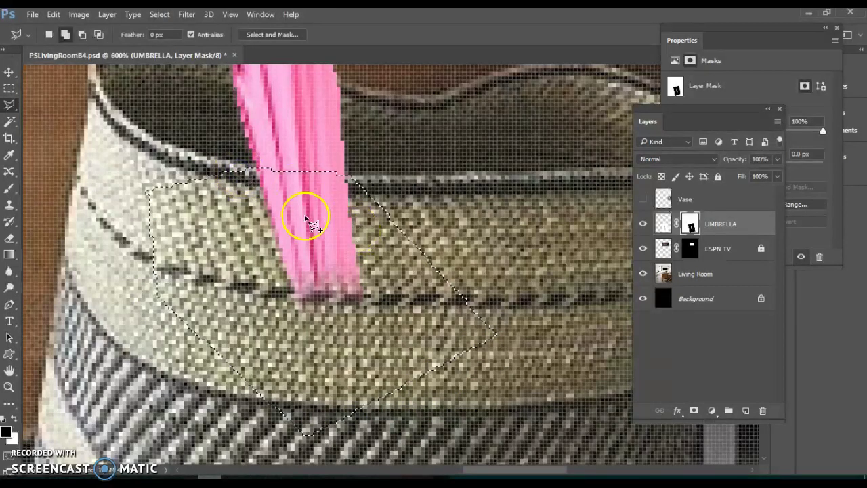
Paint the UMBRELLA mask black inside the selection to hide the umbrella below the basket rim, and deselect.
left_click(10, 190)
left_click(297, 237)
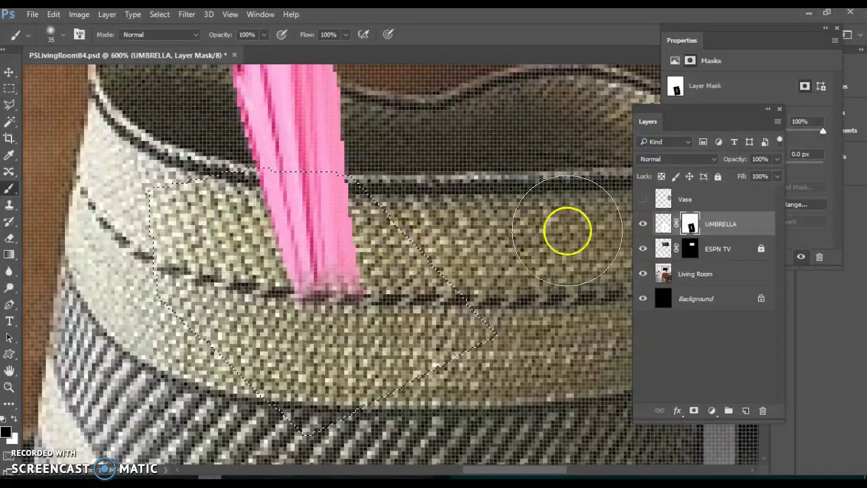
left_click(691, 229)
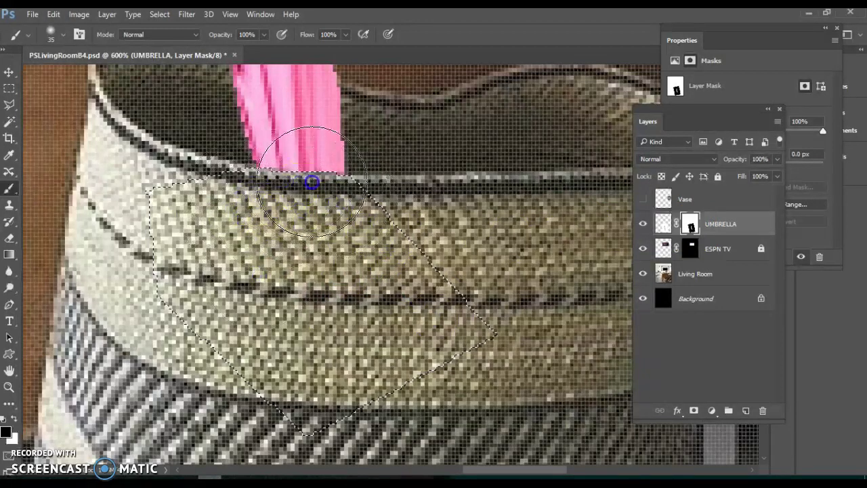
mouse_move(271, 166)
left_mouse_down()
mouse_move(277, 147)
mouse_move(300, 131)
mouse_move(263, 169)
mouse_move(387, 199)
left_mouse_up()
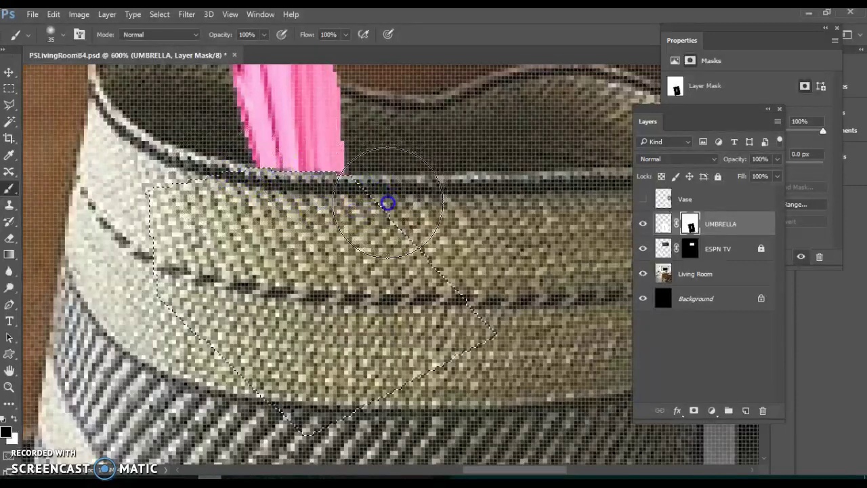
left_click(550, 283)
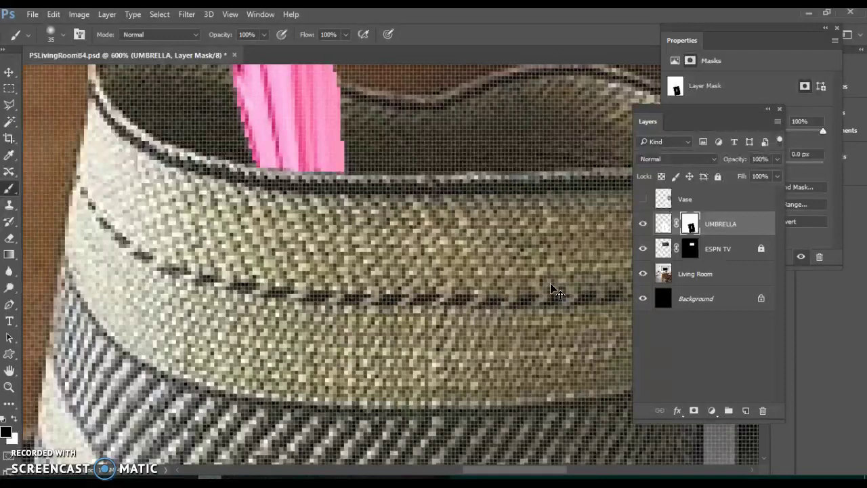
key("ctrl+1")
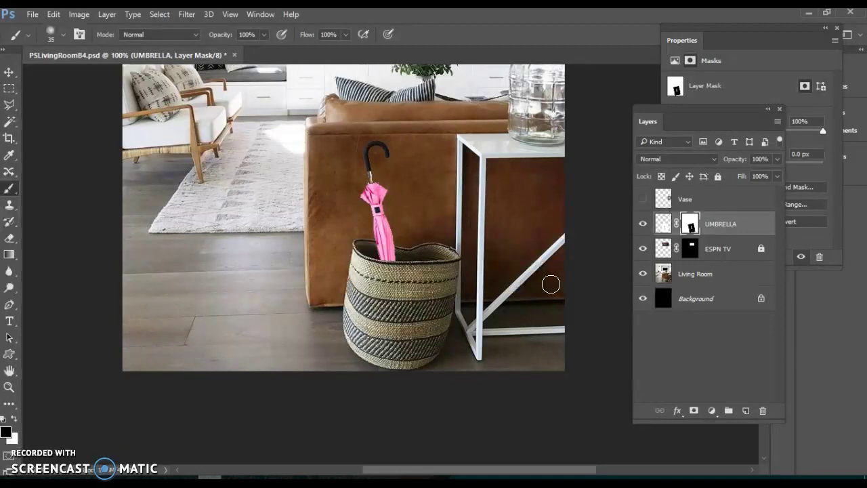
left_click(551, 284)
Add a Hue/Saturation adjustment layer above the UMBRELLA layer and uncover its settings.
left_click(697, 143)
left_click_drag(710, 123, 713, 81)
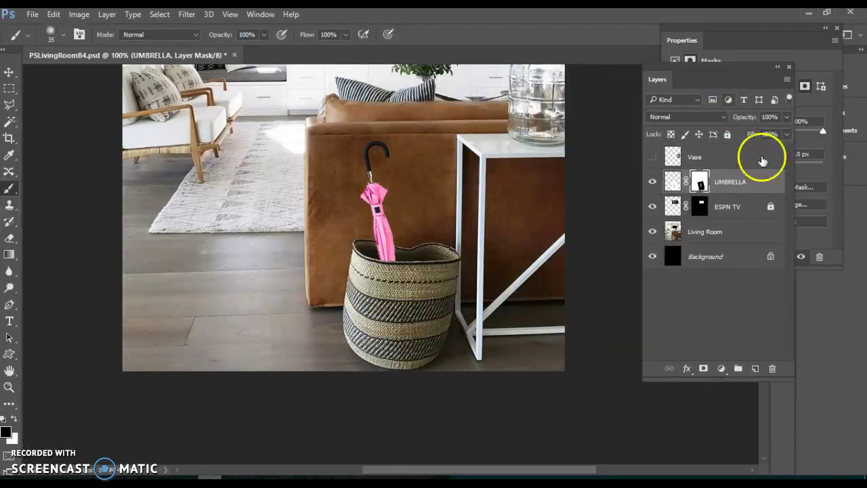
left_click(722, 370)
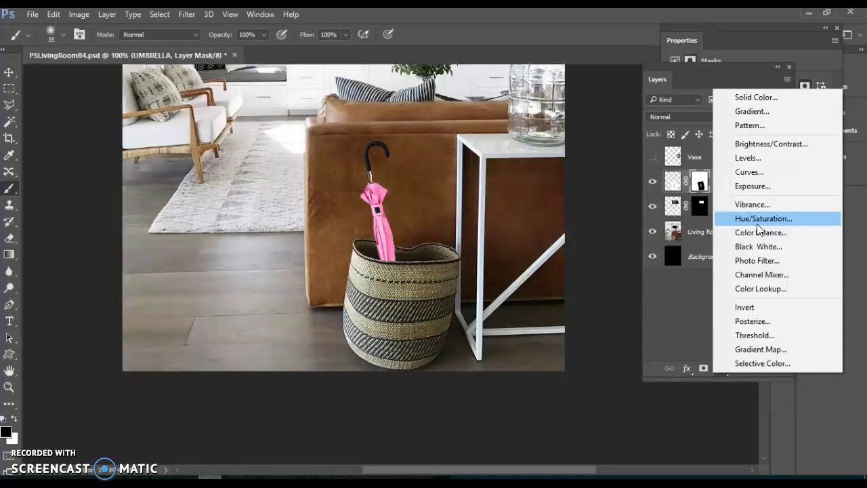
left_click(758, 224)
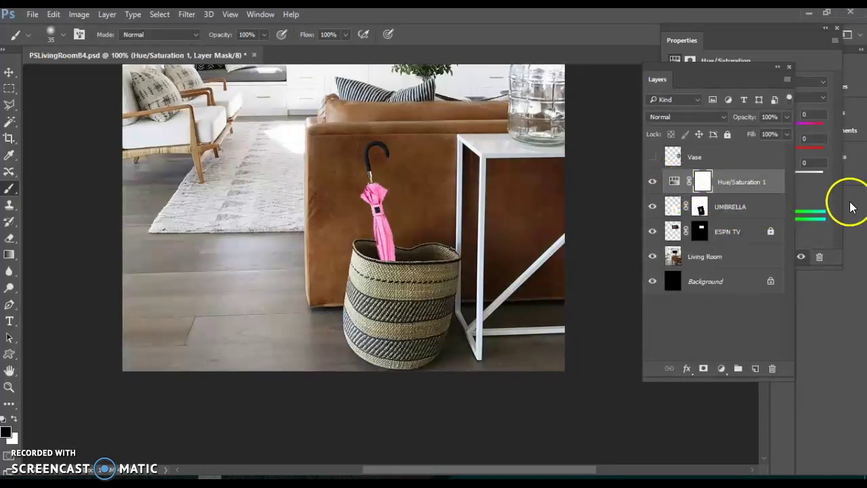
left_click_drag(678, 76, 573, 43)
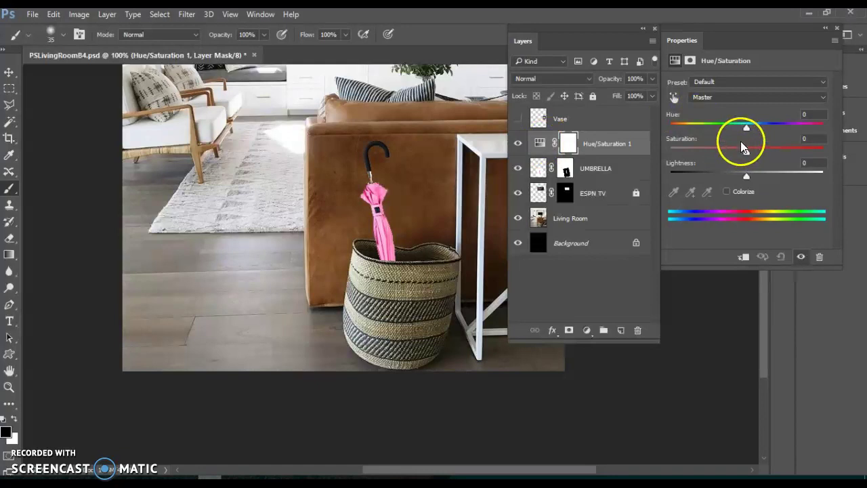
Set the Hue/Saturation adjustment to hue -108, saturation -18 and lightness -3.
left_click_drag(747, 128, 692, 144)
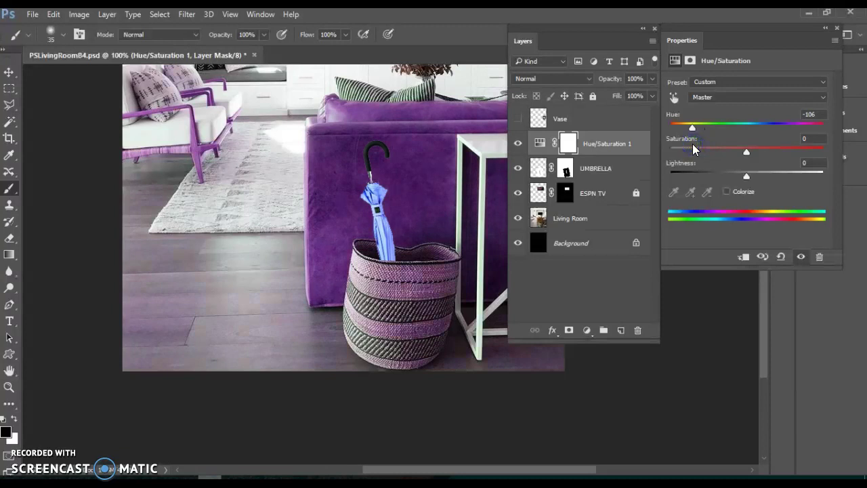
left_click_drag(747, 152, 744, 180)
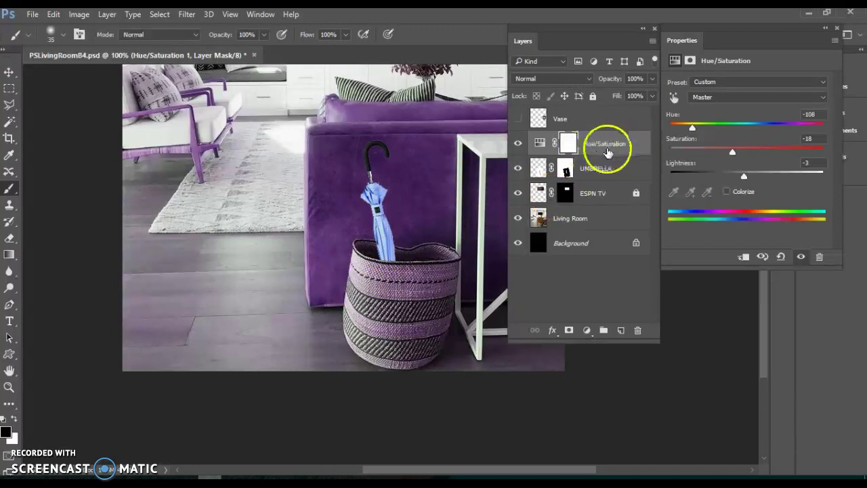
left_click_drag(610, 154, 691, 64)
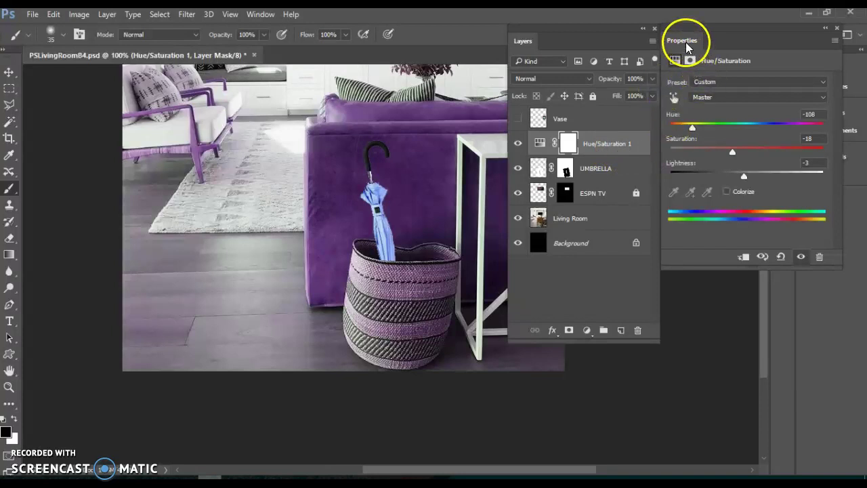
Clip the Hue/Saturation adjustment to the UMBRELLA layer and set its hue to -106 and lightness to -14.
left_click(745, 258)
left_click(746, 258)
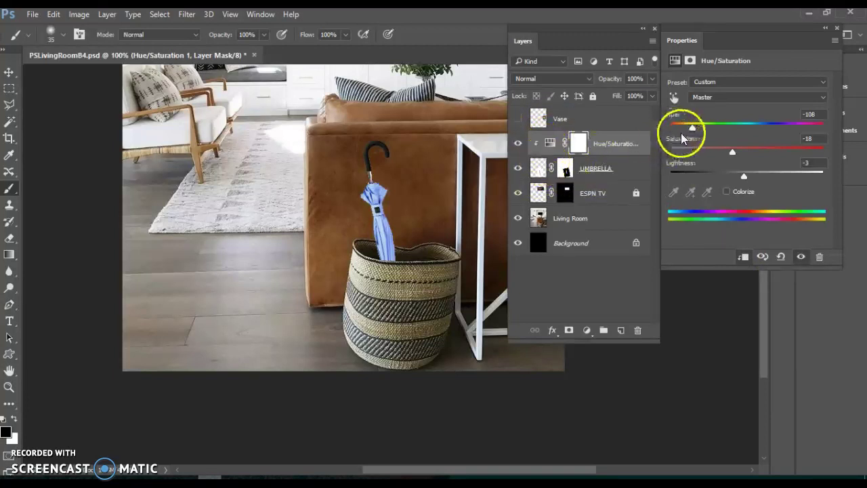
mouse_move(693, 129)
left_mouse_down()
mouse_move(801, 124)
mouse_move(710, 145)
mouse_move(693, 139)
left_mouse_up()
left_click_drag(742, 174, 737, 180)
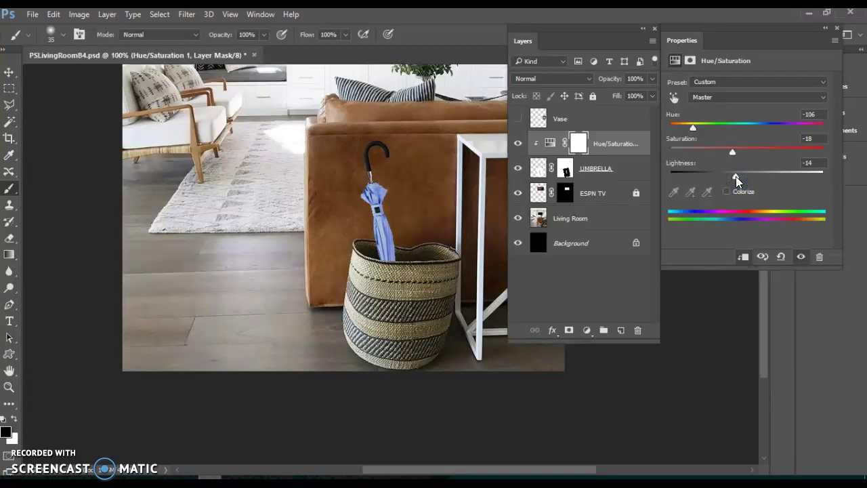
Select the Vase layer and make it visible for close-up work on the vase picture.
left_click(548, 139)
left_click(566, 119)
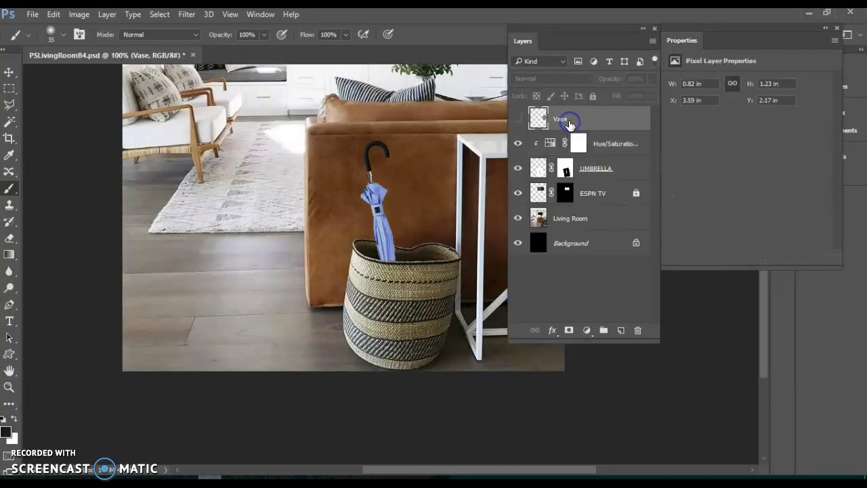
left_click(519, 119)
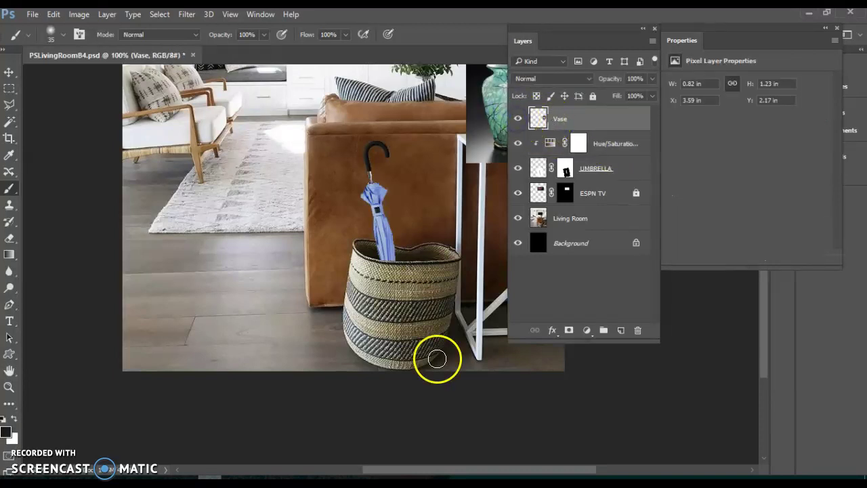
left_click_drag(393, 474, 441, 474)
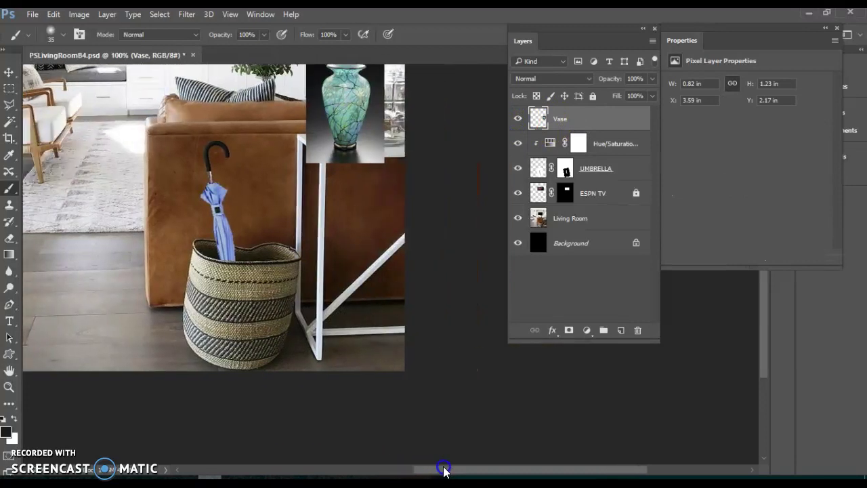
left_click(10, 386)
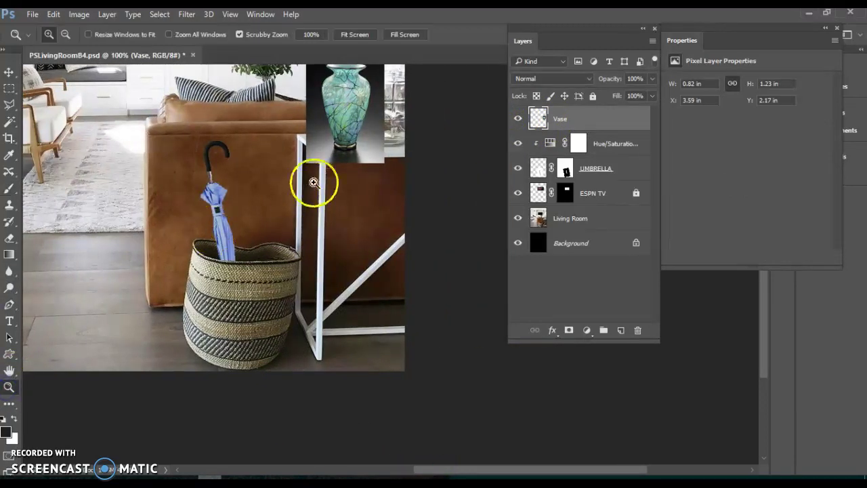
left_click(372, 97)
left_click(358, 82)
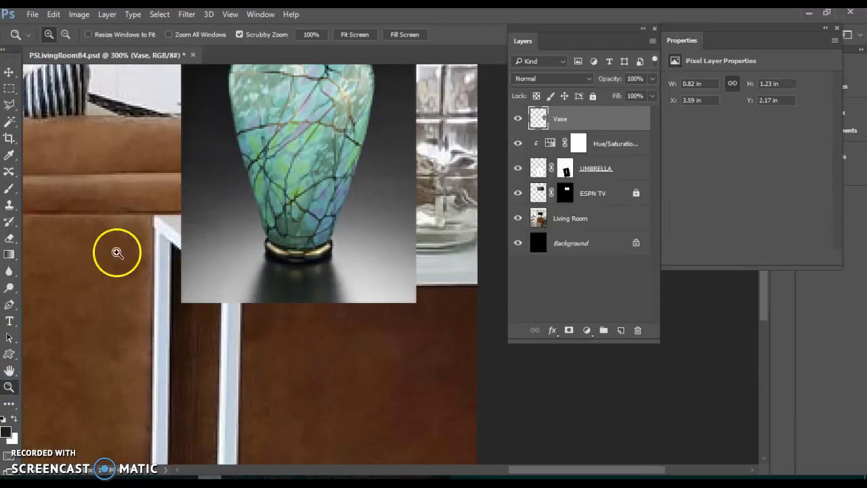
left_click(10, 371)
left_click_drag(304, 208, 286, 348)
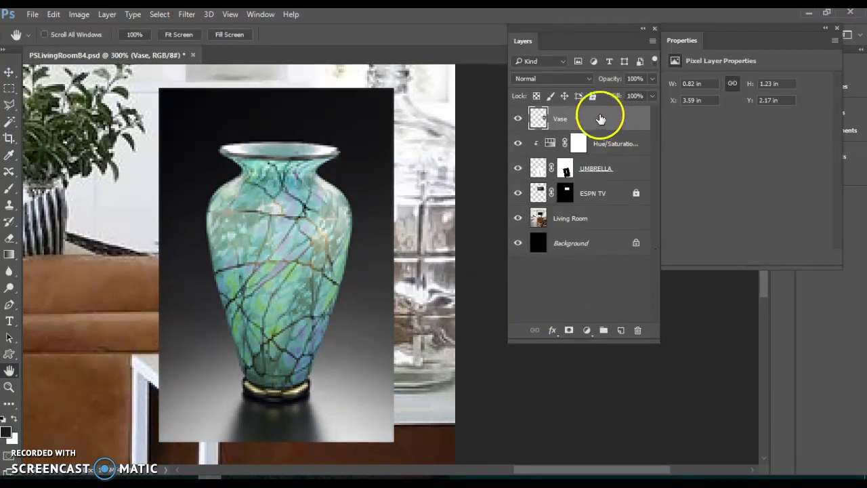
Try outlining the rim of the vase with the Magnetic Lasso tool, and discard the selection.
left_click(539, 120)
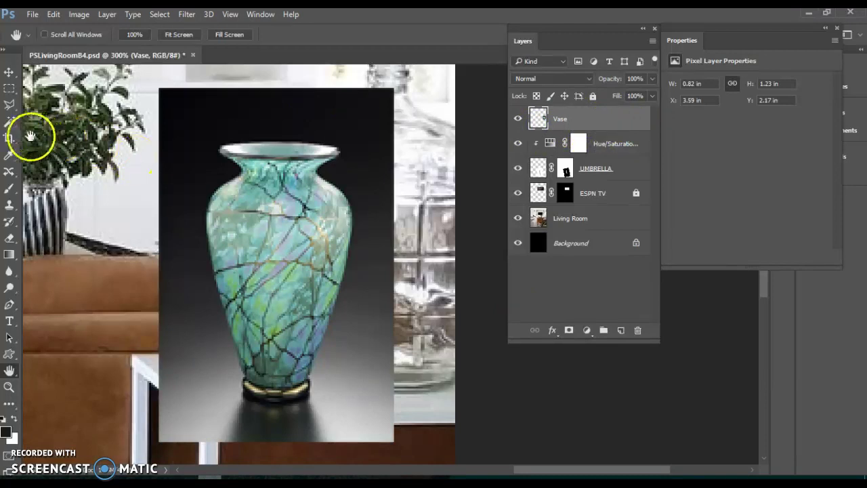
left_click(10, 124)
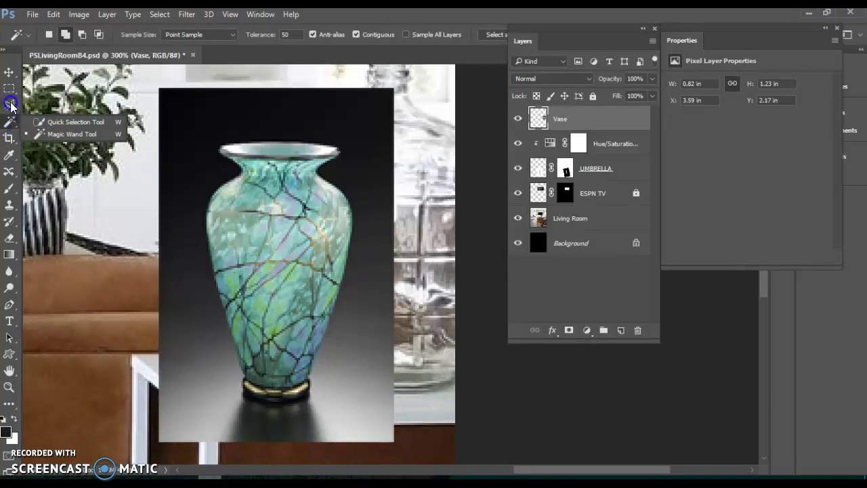
left_click(10, 104)
left_click(12, 108)
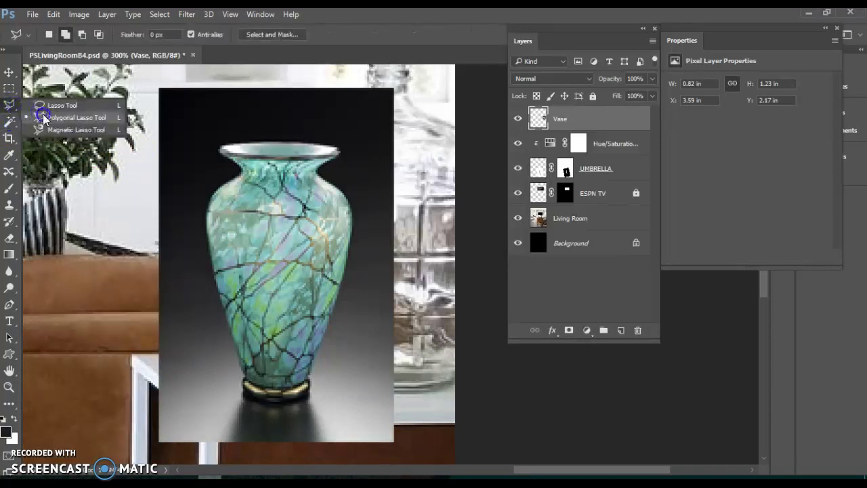
left_click(52, 130)
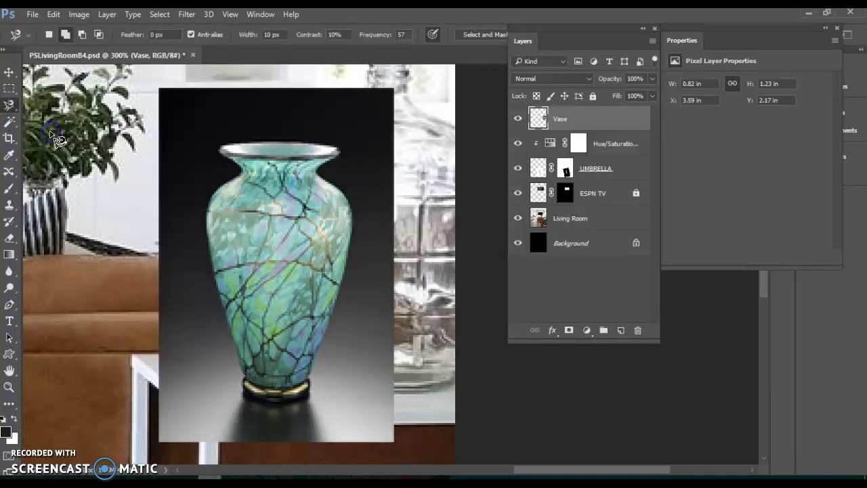
left_click(221, 154)
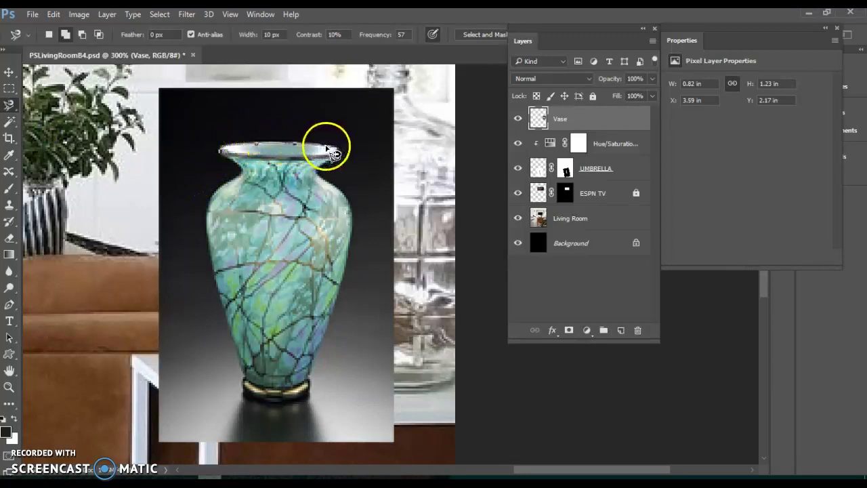
left_click(220, 151)
left_click(409, 226, "ctrl")
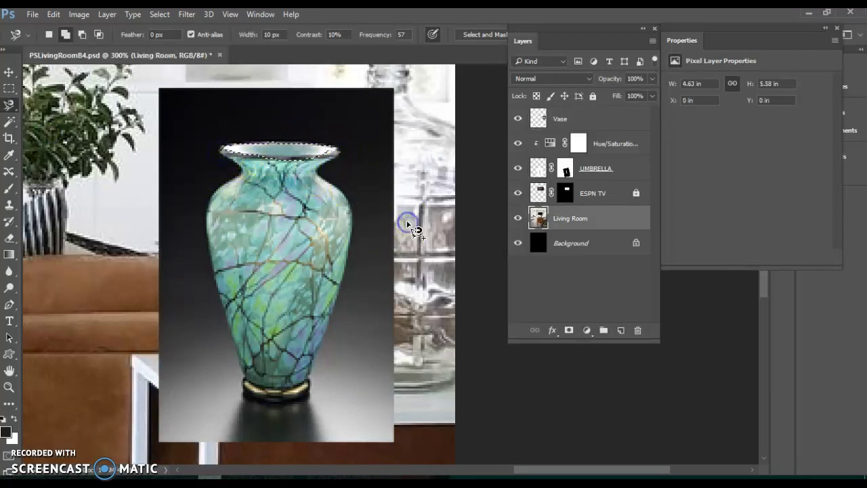
key("ctrl+d")
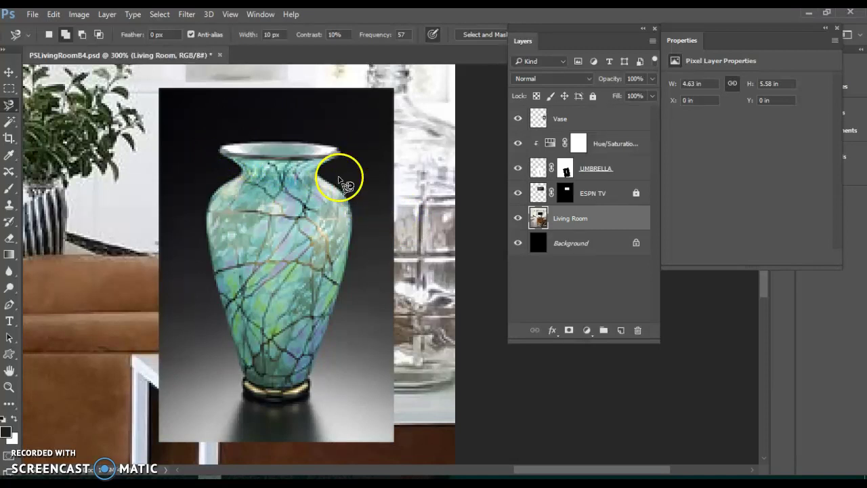
Switch to the Quick Selection tool in add-to-selection mode.
left_click_drag(9, 124, 42, 122)
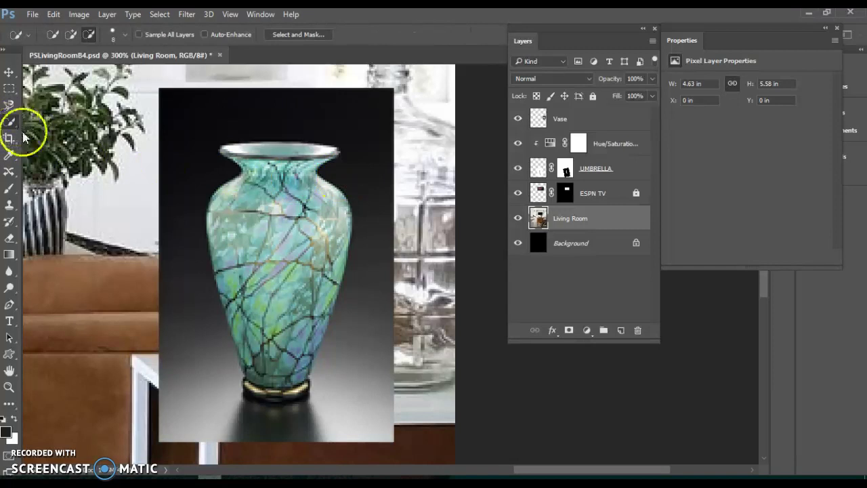
left_click(70, 35)
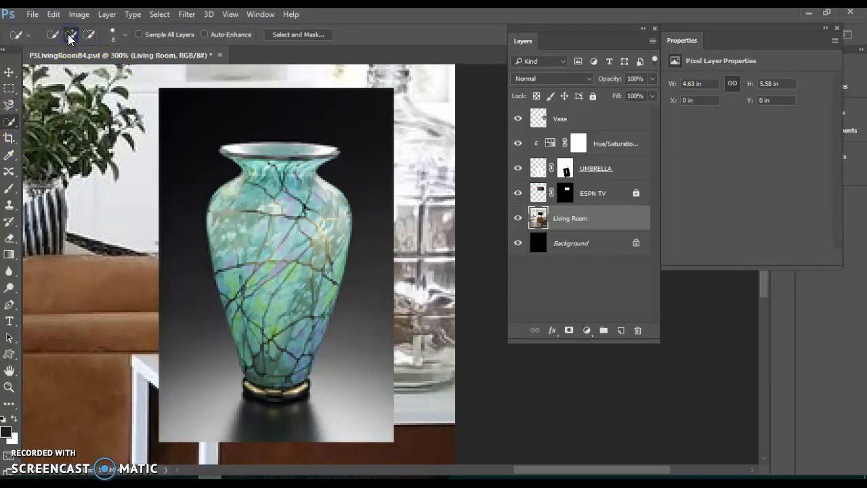
Try to quick-select the vase while the Living Room layer is active, and discard that selection.
left_click_drag(262, 183, 268, 254)
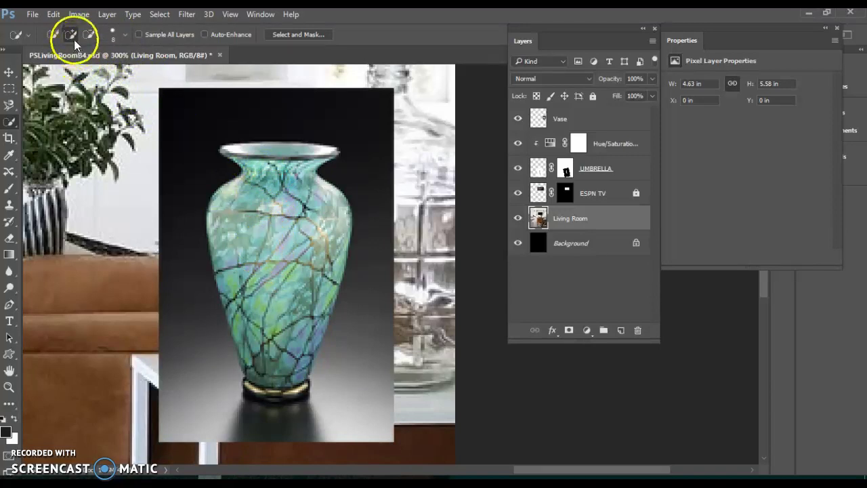
mouse_move(261, 185)
left_mouse_down()
mouse_move(271, 220)
mouse_move(248, 200)
mouse_move(233, 211)
mouse_move(232, 231)
mouse_move(288, 240)
left_mouse_up()
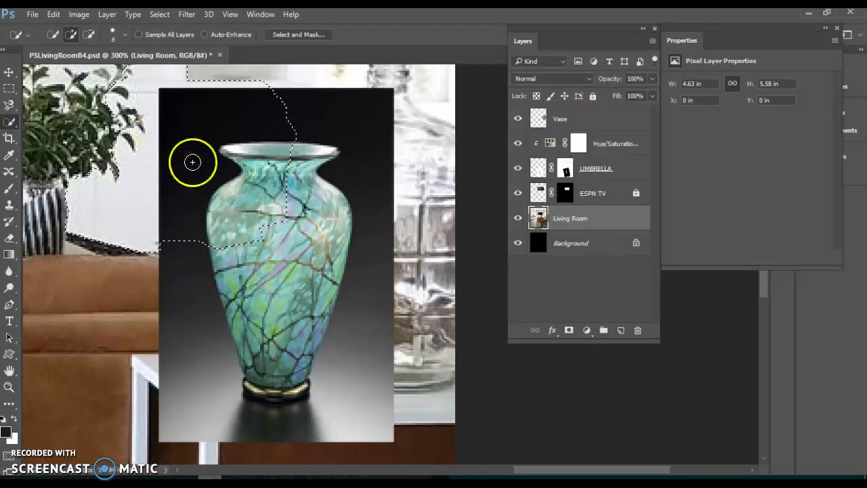
left_click(345, 226, "ctrl")
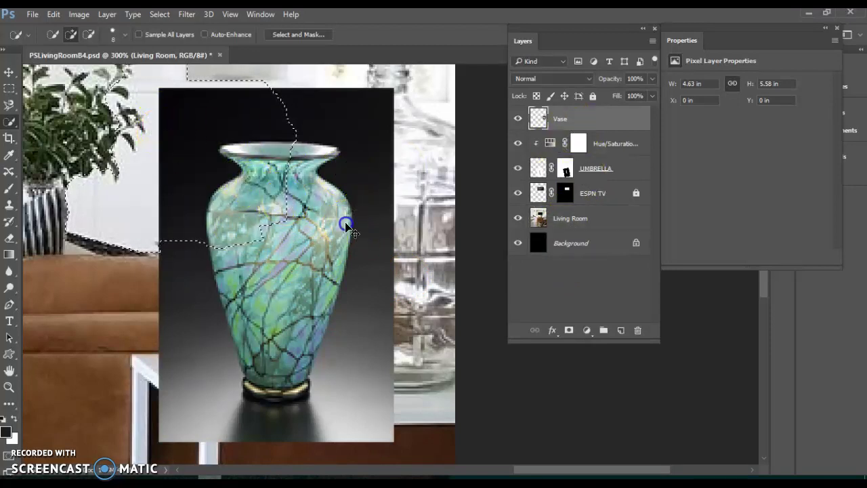
key("ctrl+d")
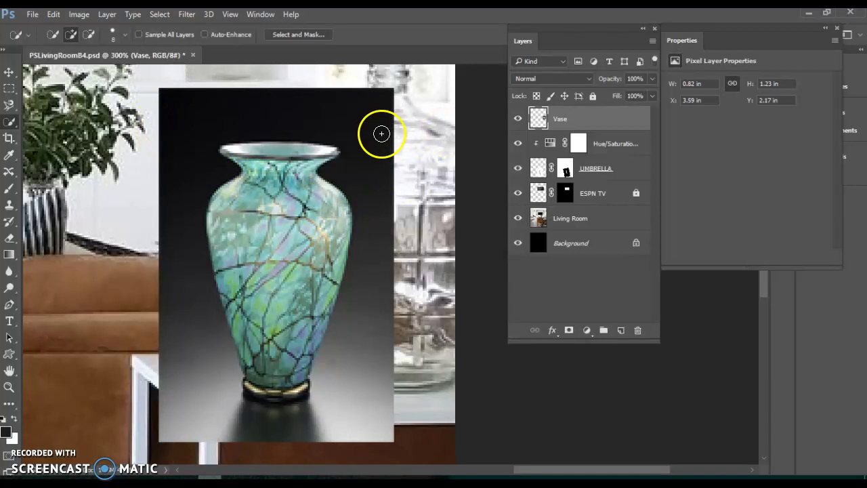
Quick-select the rim and upper body of the vase on the Vase layer and show the History panel.
left_click(538, 119)
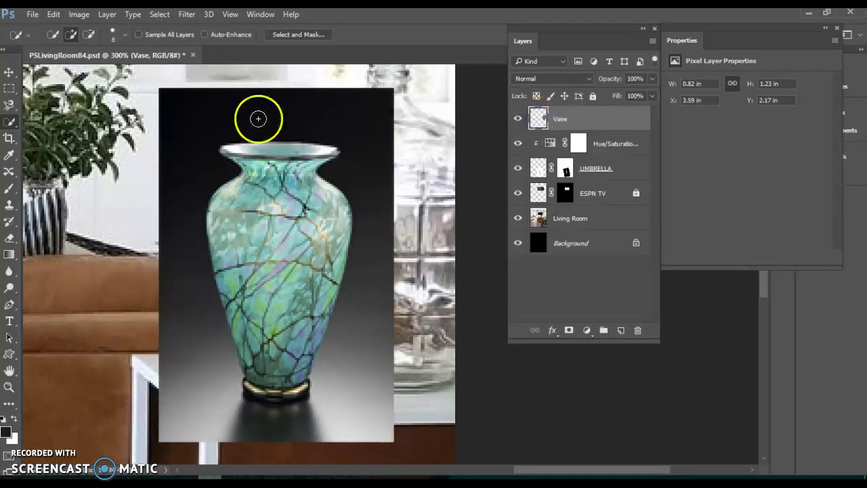
mouse_move(271, 150)
left_mouse_down()
mouse_move(265, 177)
mouse_move(281, 170)
mouse_move(288, 193)
mouse_move(323, 203)
mouse_move(336, 224)
mouse_move(257, 199)
mouse_move(228, 223)
left_mouse_up()
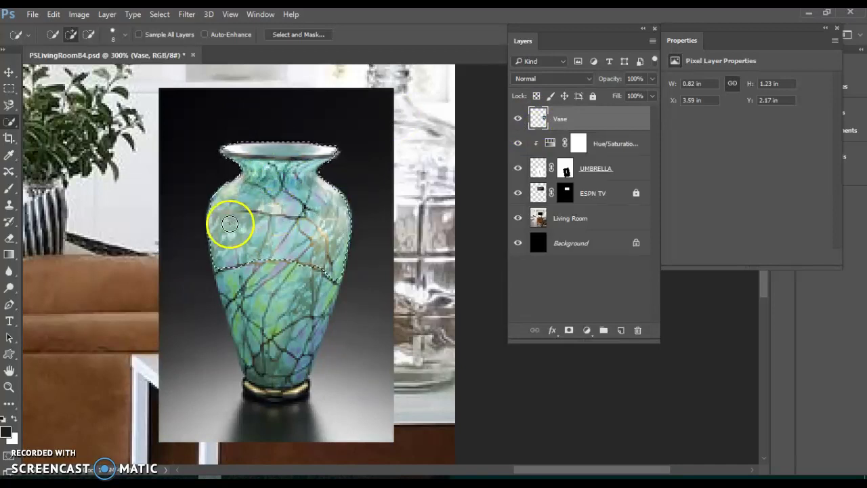
mouse_move(239, 254)
left_mouse_down()
mouse_move(266, 295)
mouse_move(300, 265)
mouse_move(289, 312)
left_mouse_up()
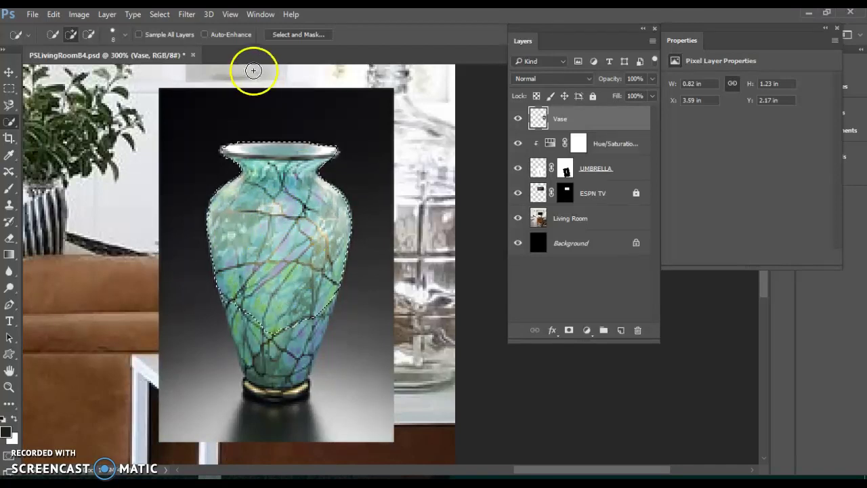
left_click(260, 15)
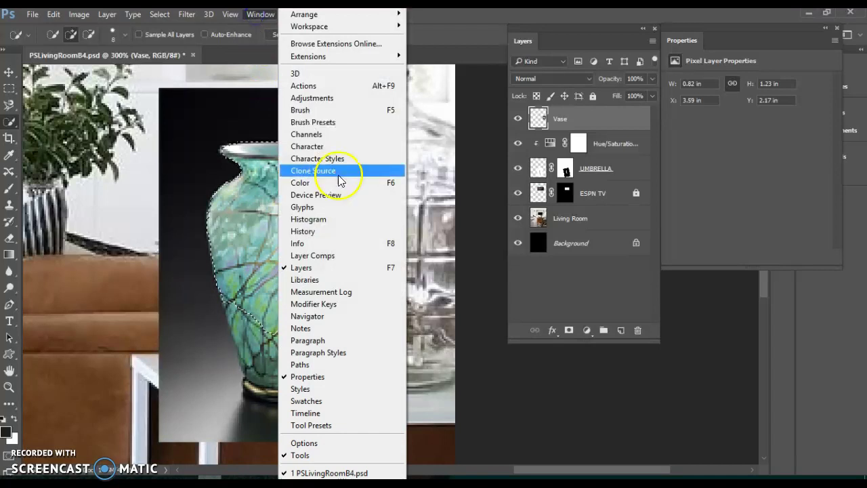
left_click(328, 231)
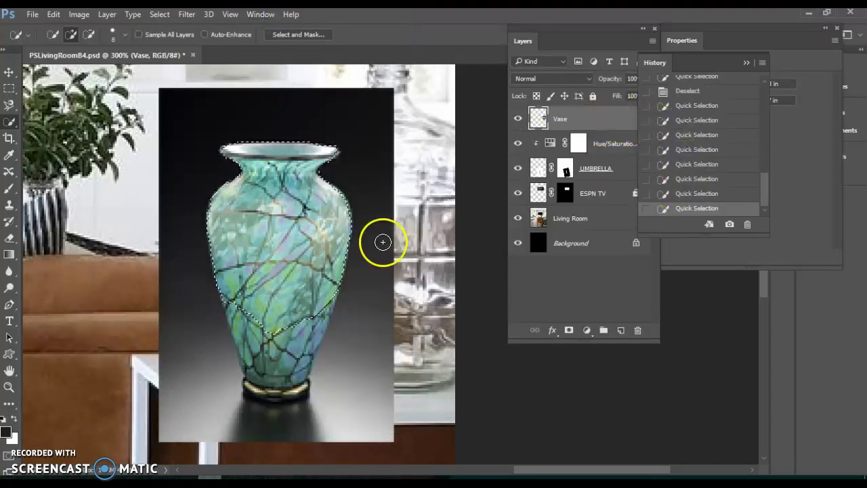
Extend the quick selection over the vase's lower body and gold base.
mouse_move(291, 314)
left_mouse_down()
mouse_move(304, 313)
mouse_move(297, 347)
left_mouse_up()
left_click_drag(238, 291, 253, 353)
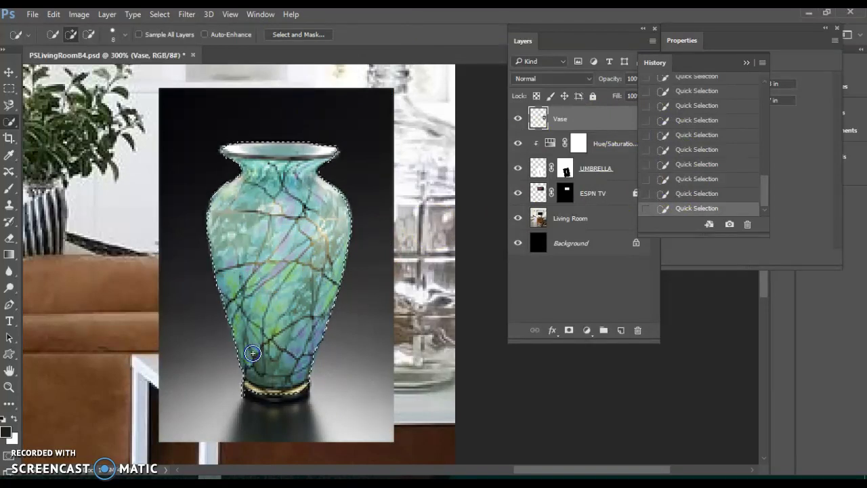
mouse_move(254, 393)
left_mouse_down()
mouse_move(267, 390)
mouse_move(251, 367)
mouse_move(249, 377)
left_mouse_up()
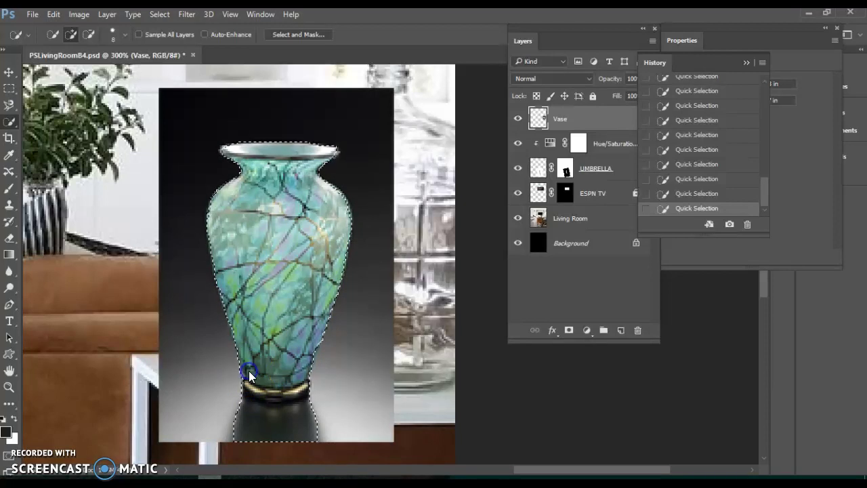
mouse_move(260, 248)
left_mouse_down()
mouse_move(296, 159)
mouse_move(333, 155)
mouse_move(342, 217)
left_mouse_up()
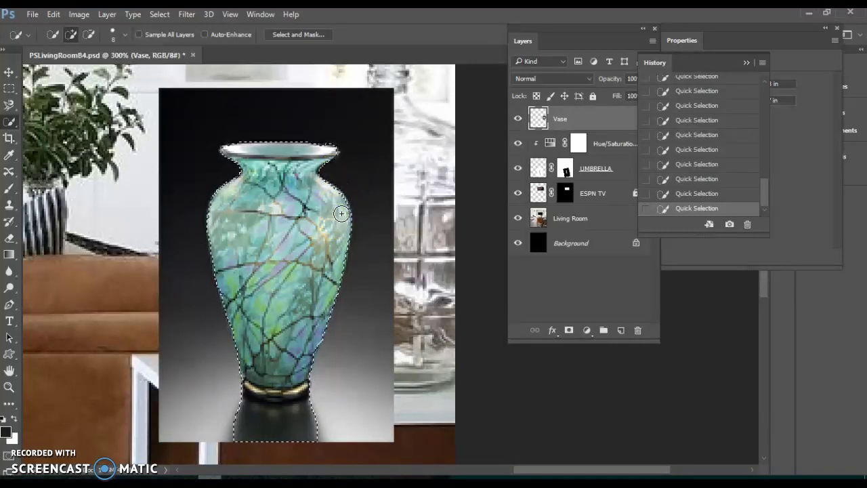
Open the vase selection in Select and Mask, try onion skin transparencies of 100% and 58%, and switch the view to Overlay.
left_click(299, 33)
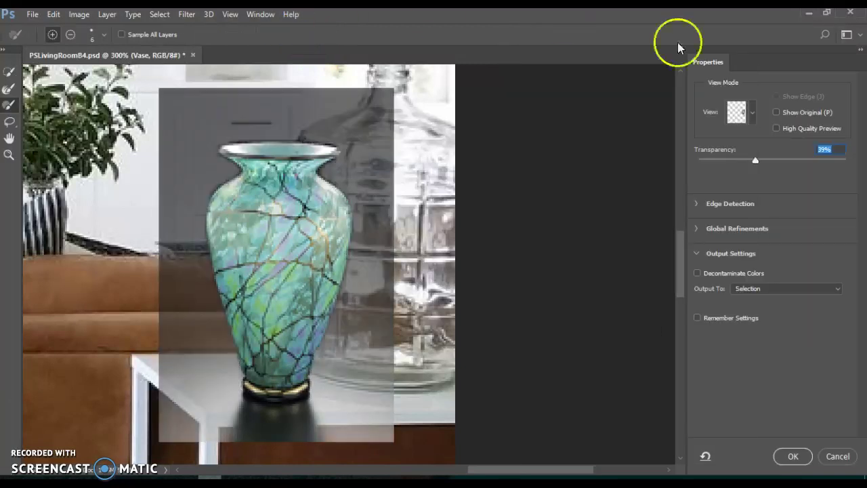
left_click_drag(758, 162, 851, 181)
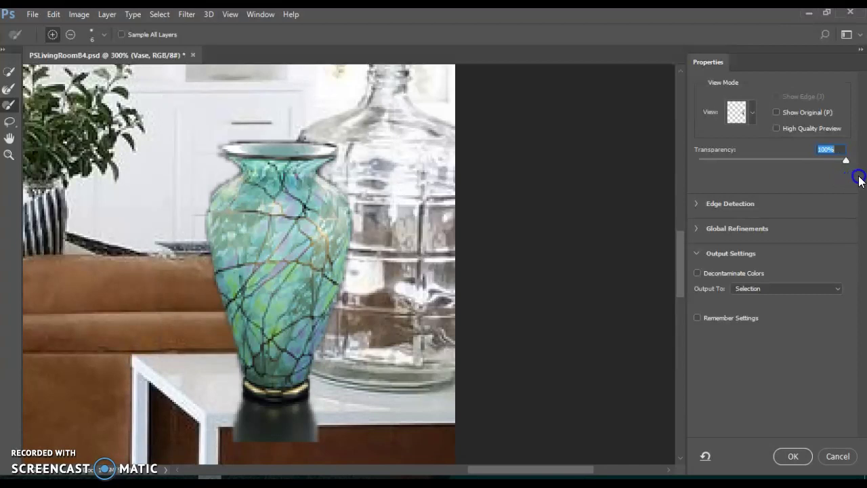
left_click_drag(859, 178, 784, 170)
left_click(754, 113)
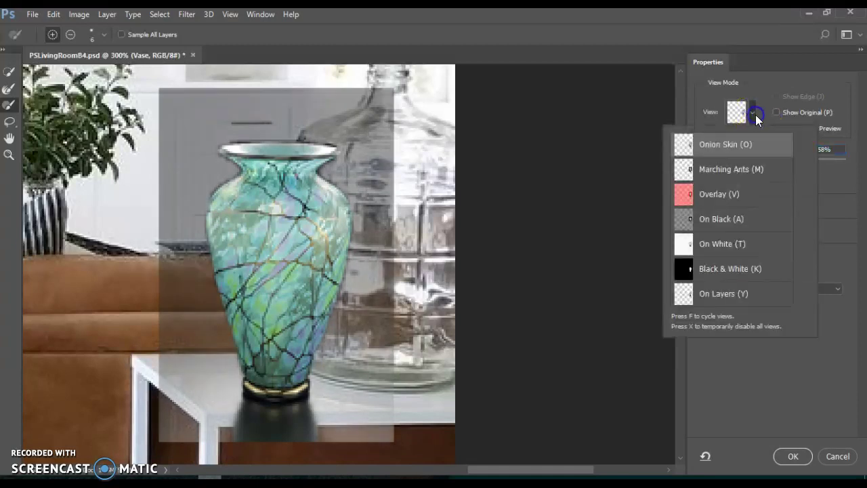
left_click(724, 200)
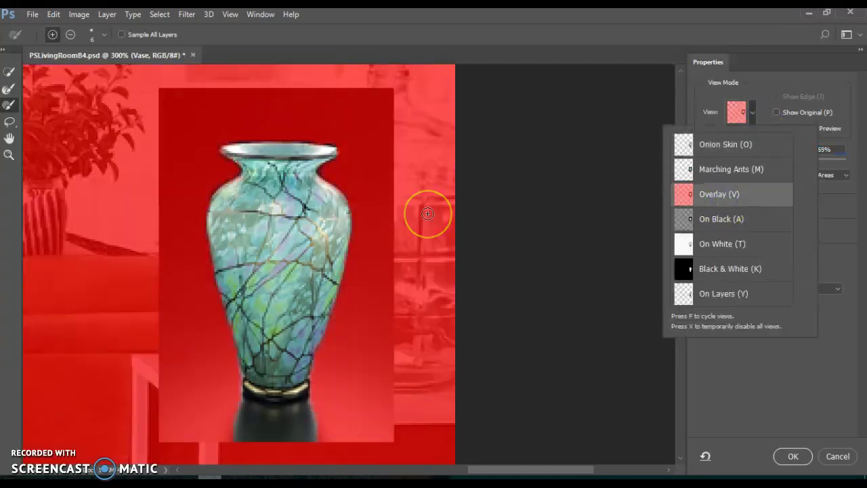
left_click(779, 195)
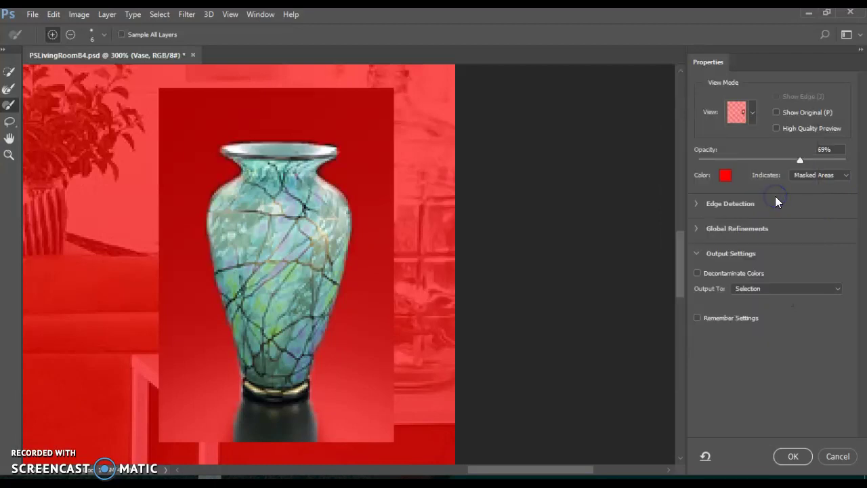
Choose the Brush tool for refining the selection and raise its hardness slightly.
left_click(8, 109)
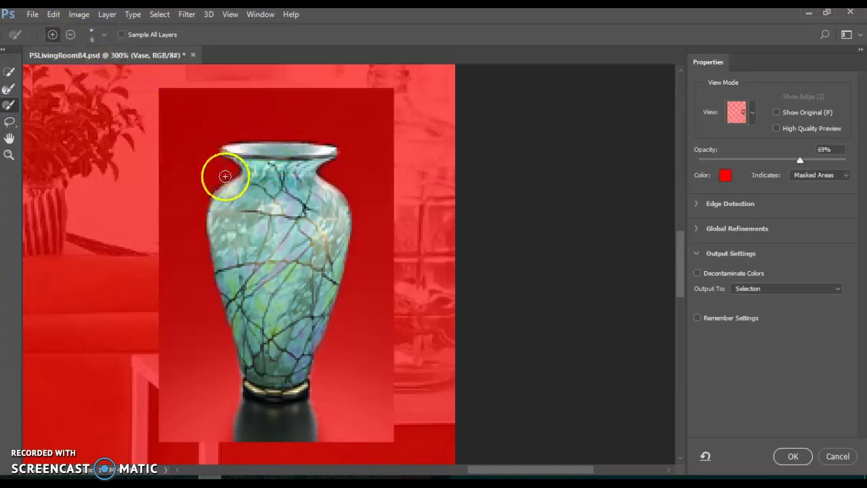
left_click(103, 35)
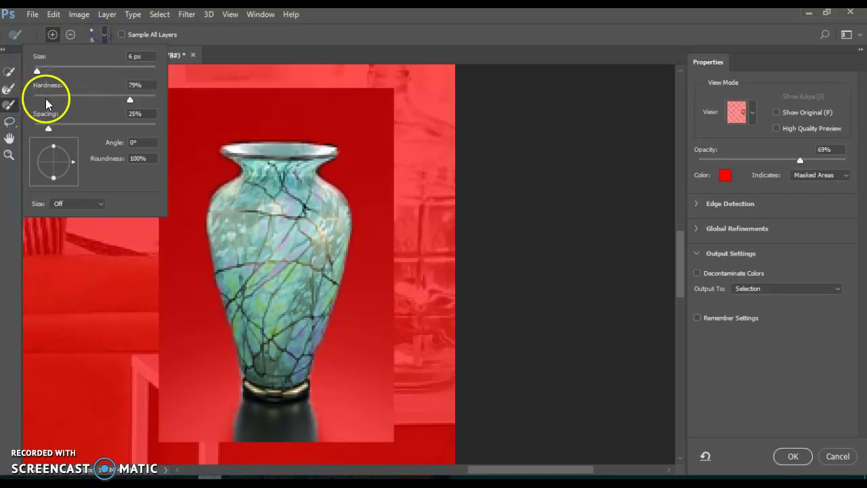
left_click_drag(128, 102, 136, 99)
left_click(282, 51)
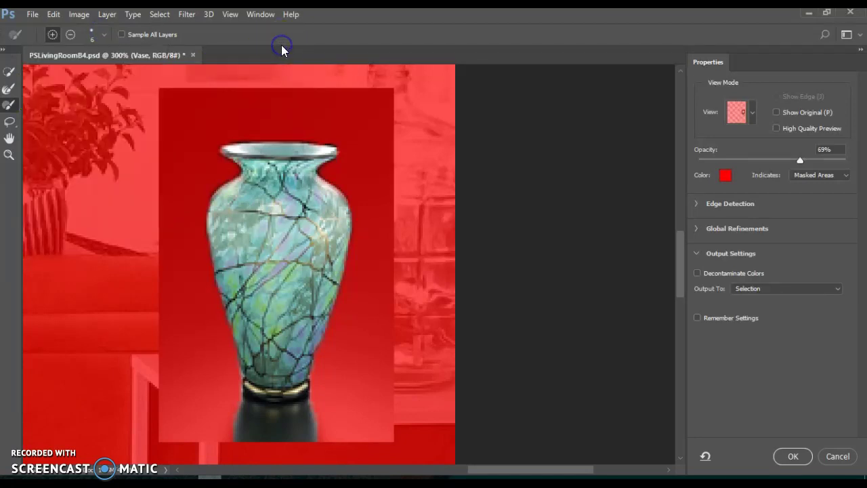
Paint the vase's shoulder edges and both rim corners into the selection, with the brush size brought to 7 px.
mouse_move(243, 212)
left_mouse_down()
mouse_move(232, 219)
mouse_move(248, 200)
mouse_move(219, 197)
left_mouse_up()
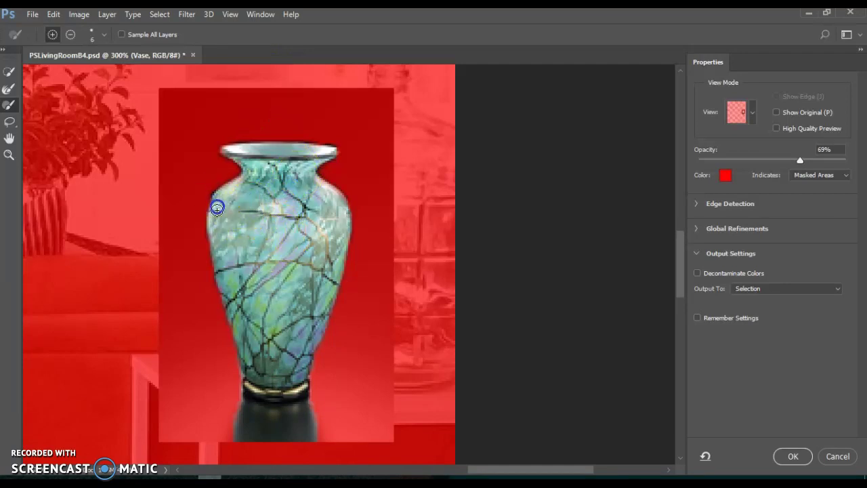
left_click(236, 216)
right_click(232, 209, "alt")
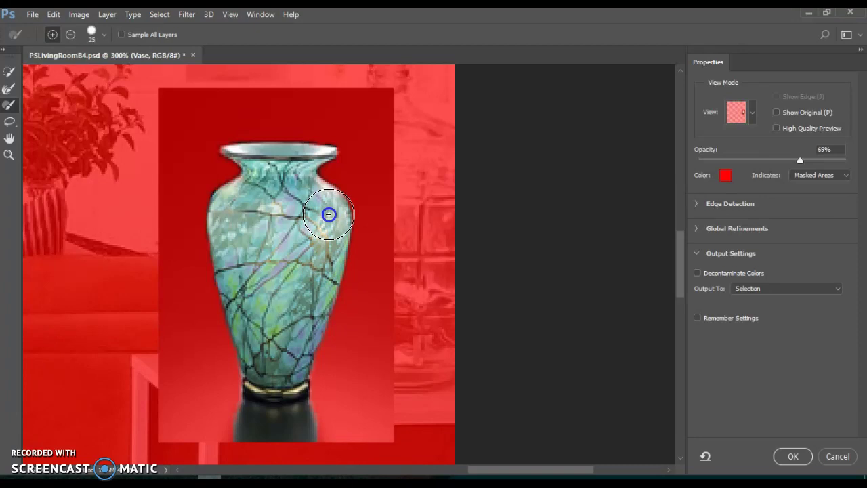
key("bracketleft")
key("bracketleft")
mouse_move(302, 195)
left_mouse_down()
mouse_move(277, 151)
mouse_move(294, 170)
mouse_move(288, 198)
mouse_move(240, 147)
mouse_move(228, 148)
left_mouse_up()
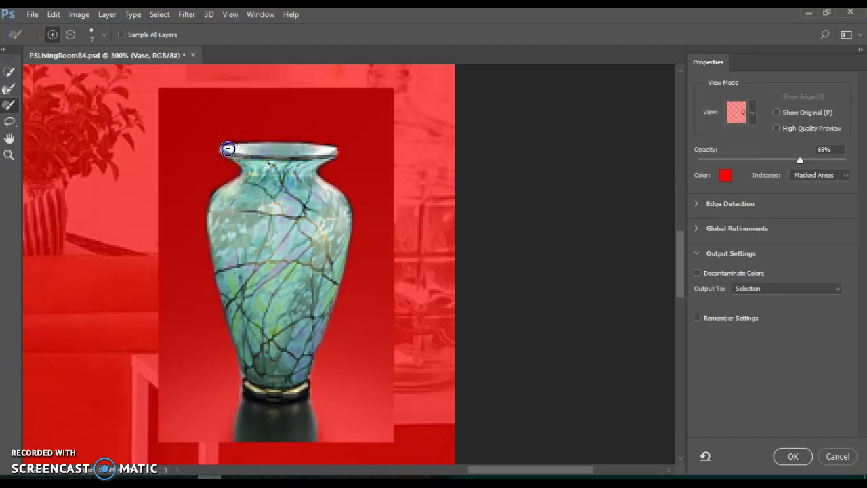
left_click_drag(337, 151, 333, 150)
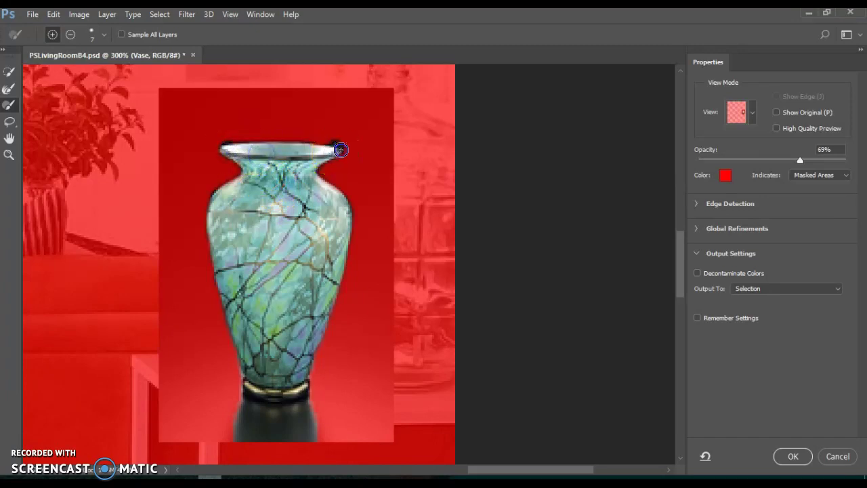
Subtract the overspill at the vase's rim and the reflection beneath its base from the selection with the Brush tool.
left_click(70, 34)
left_click_drag(335, 131, 329, 136)
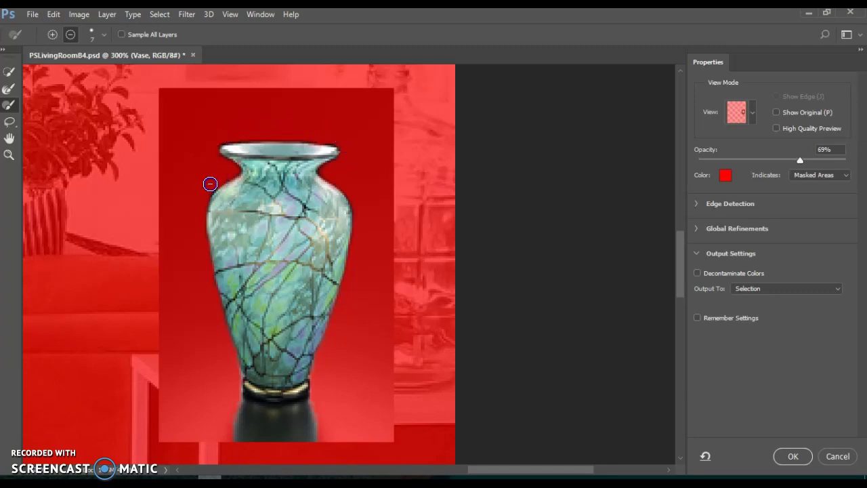
mouse_move(266, 434)
left_mouse_down()
mouse_move(237, 415)
mouse_move(281, 420)
mouse_move(235, 413)
mouse_move(286, 421)
mouse_move(244, 411)
left_mouse_up()
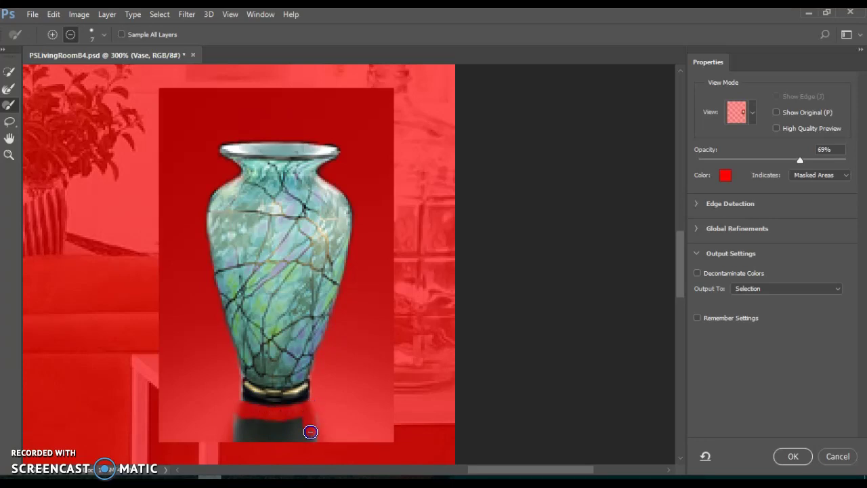
mouse_move(310, 440)
left_mouse_down()
mouse_move(234, 440)
mouse_move(233, 420)
mouse_move(243, 429)
mouse_move(267, 429)
mouse_move(249, 429)
mouse_move(279, 417)
mouse_move(252, 419)
mouse_move(238, 428)
mouse_move(285, 423)
left_mouse_up()
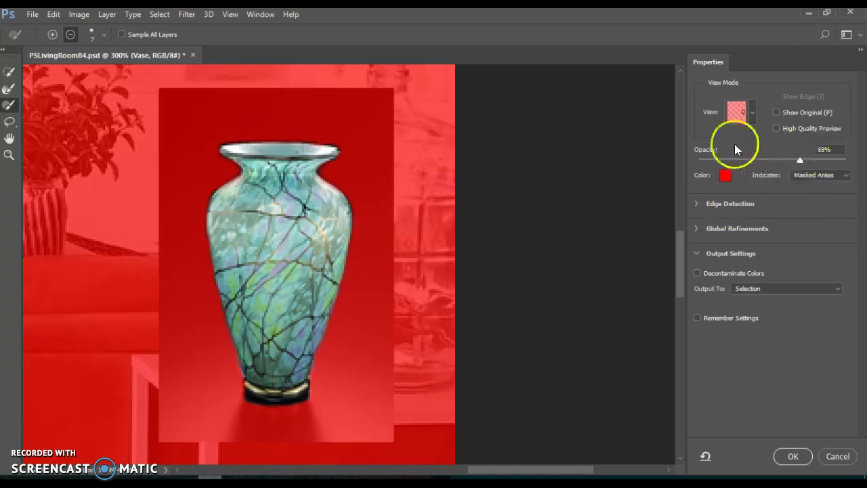
Preview the vase in Onion Skin view at 72% transparency and output the refined result as a selection.
left_click(752, 114)
left_click(741, 144)
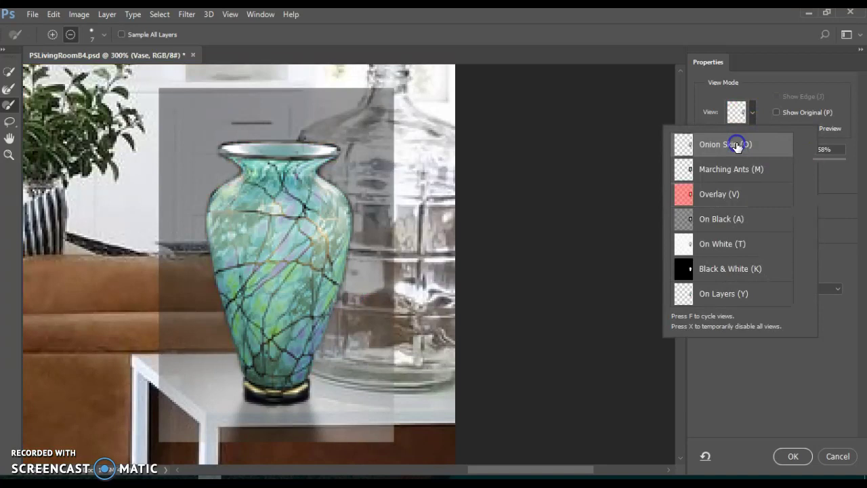
left_click_drag(783, 160, 806, 174)
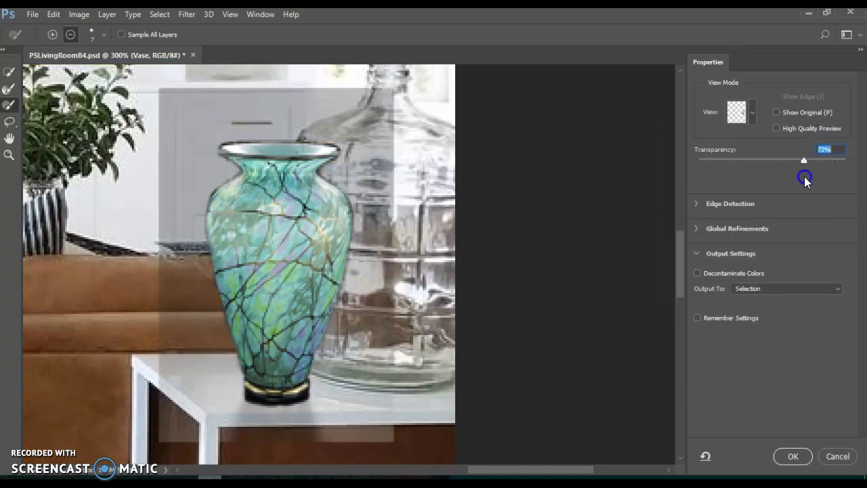
left_click(757, 290)
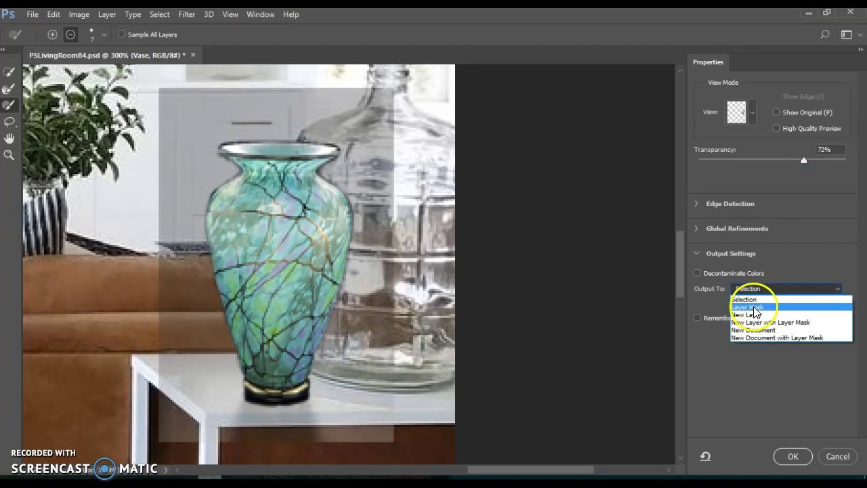
left_click(748, 300)
left_click(793, 454)
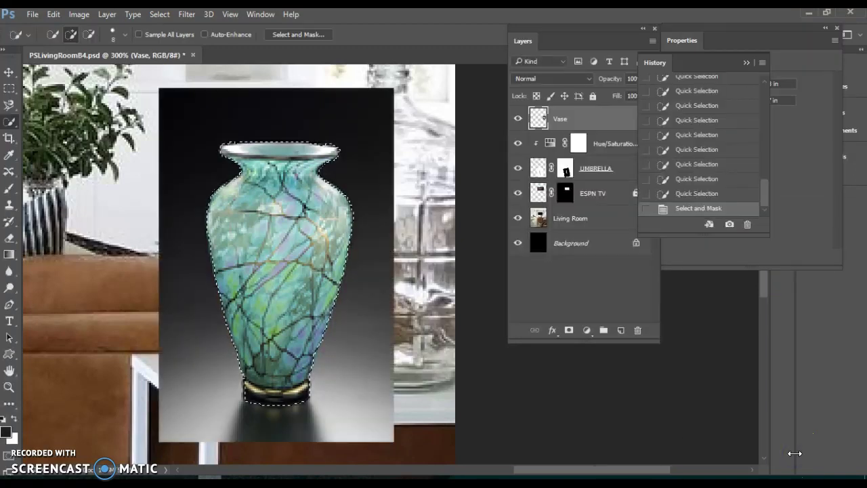
left_click(759, 453)
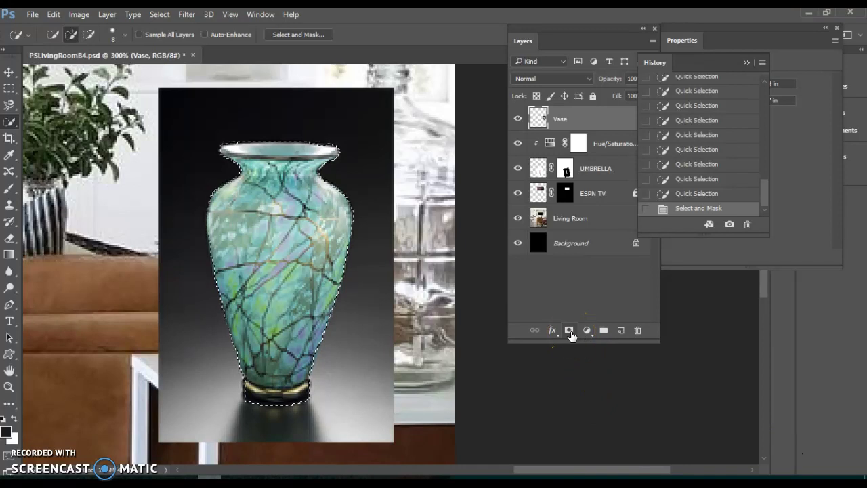
Reopen the vase selection in Select and Mask and output it as a layer mask.
left_click(307, 36)
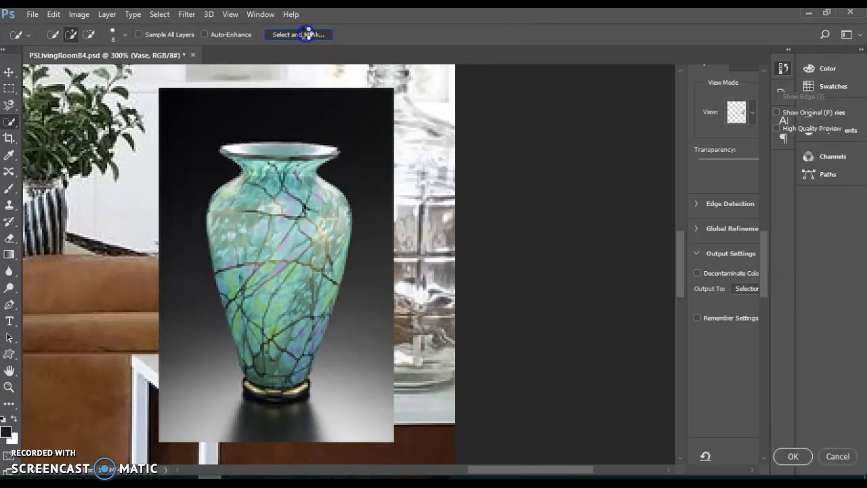
left_click(757, 289)
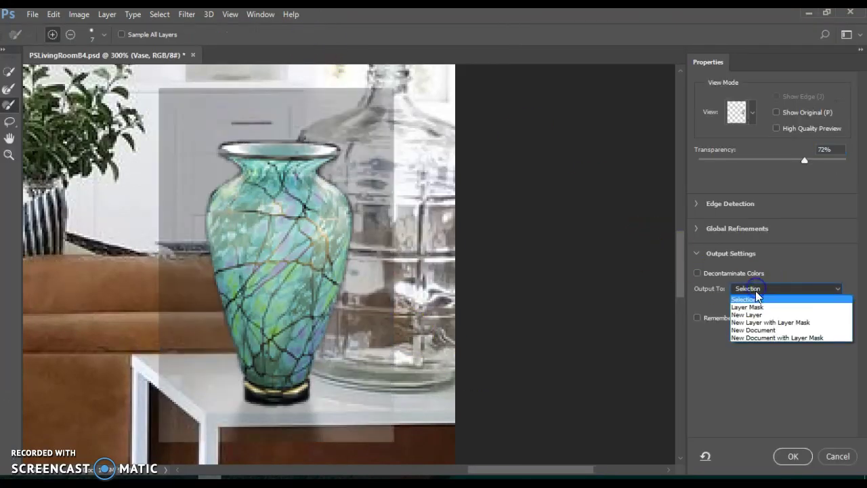
left_click(750, 304)
left_click(796, 457)
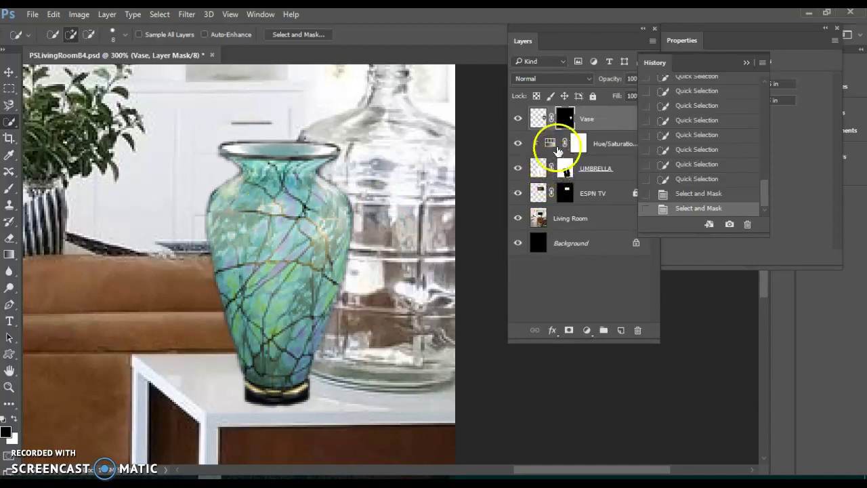
Inspect the vase's layer mask in Select and Mask, compare the layer hidden and shown, and view the whole composite.
left_click(567, 121)
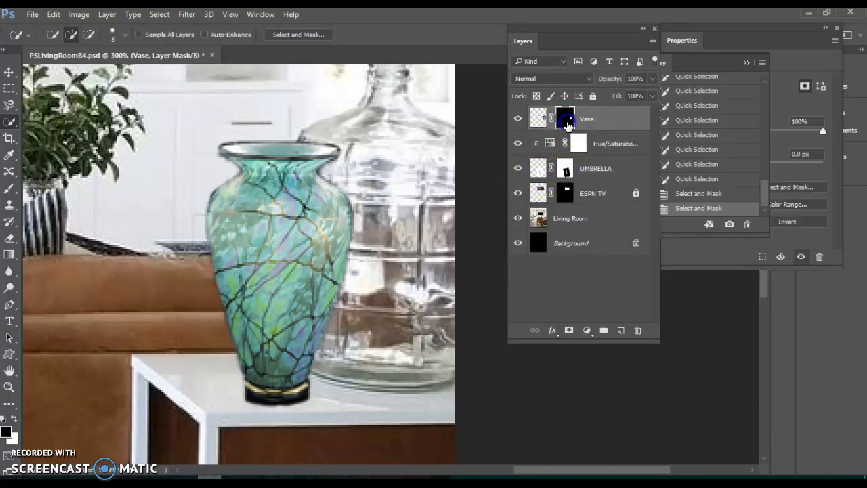
double_click(567, 122)
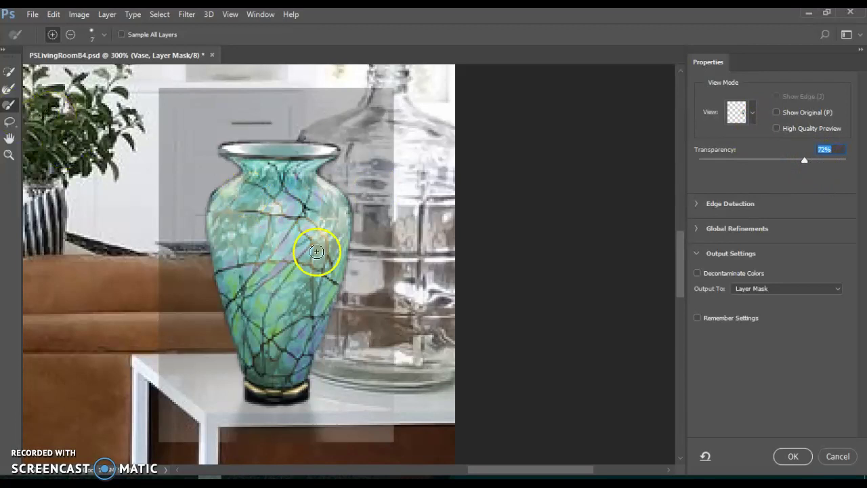
left_click(792, 456)
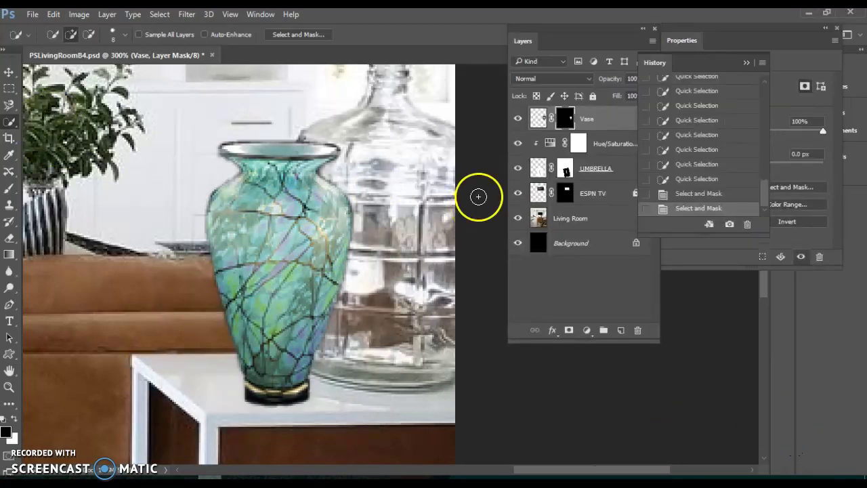
left_click(518, 120)
left_click(518, 120)
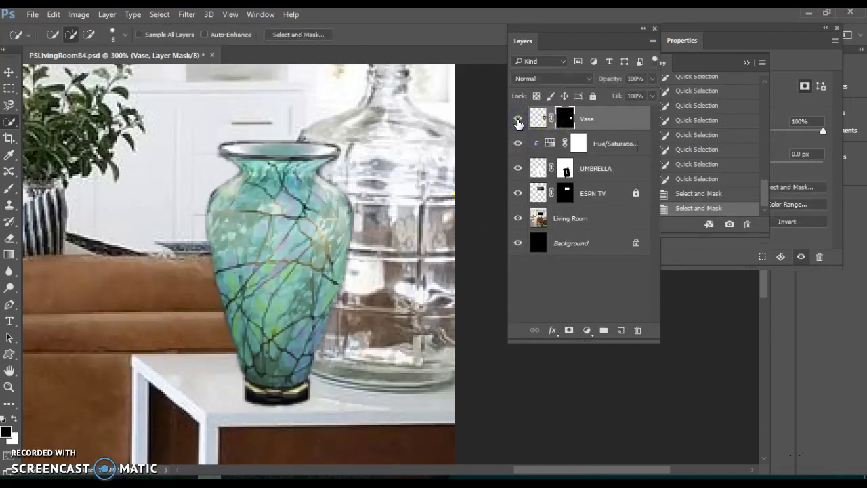
key("ctrl+minus")
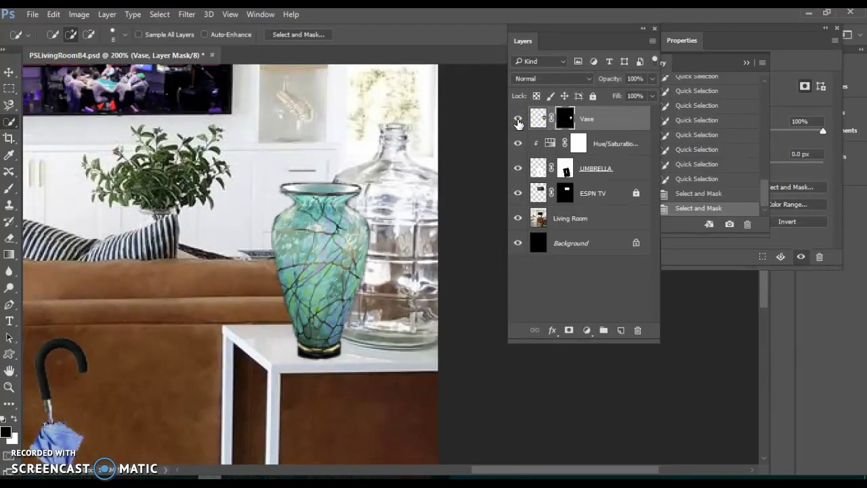
key("ctrl+0")
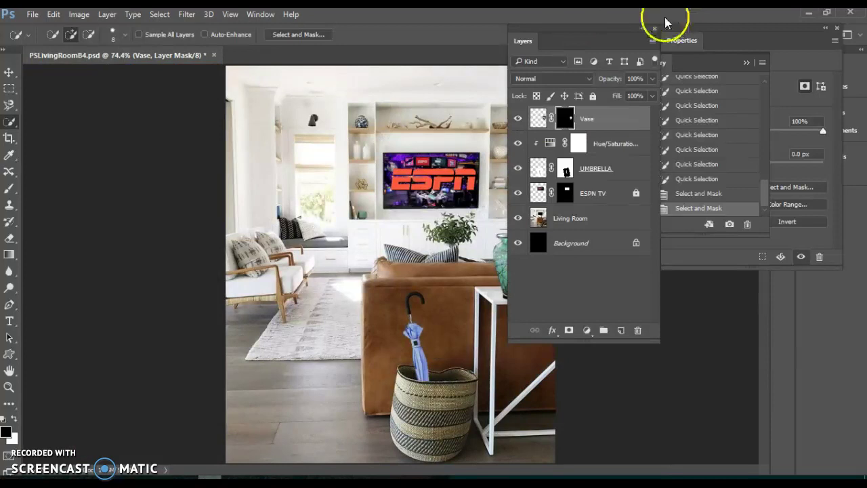
Add a Hue/Saturation adjustment layer above the Vase layer and clip it to that layer only.
left_click_drag(622, 44, 696, 113)
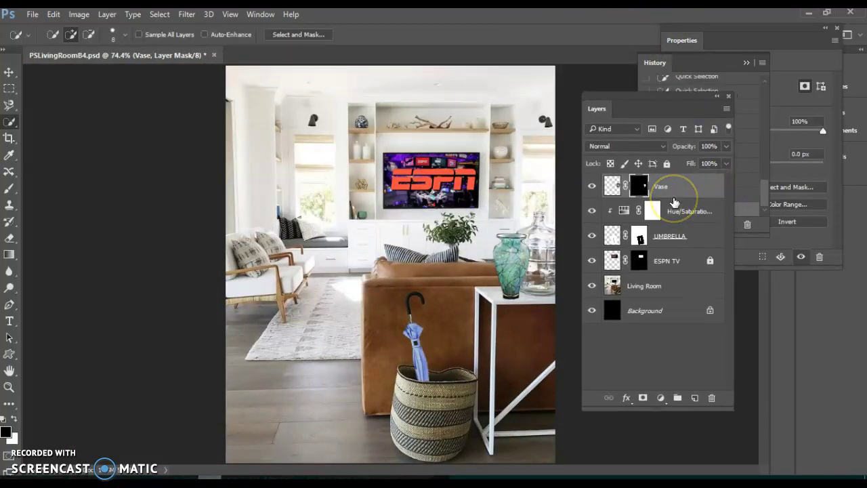
left_click_drag(681, 101, 685, 74)
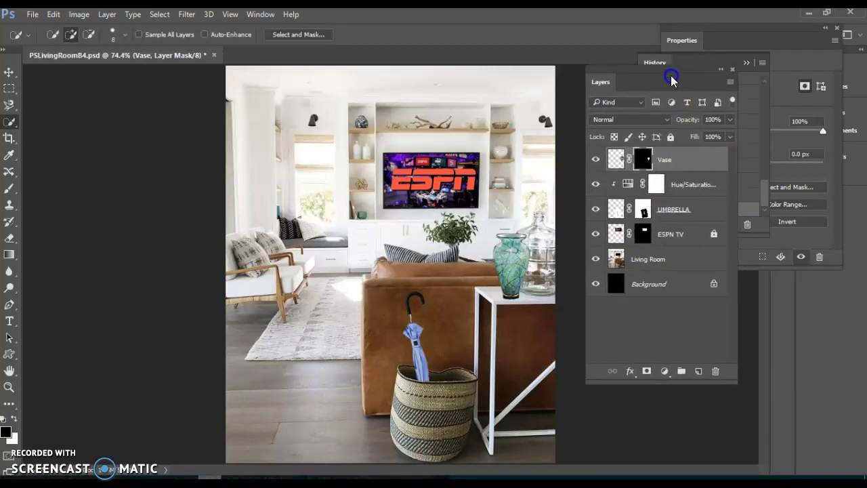
left_click(662, 371)
left_click(705, 218)
left_click_drag(684, 163, 729, 158)
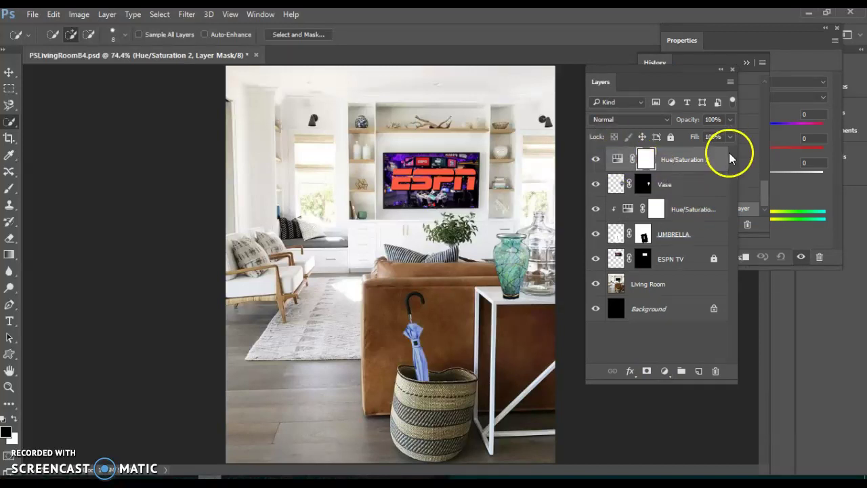
left_click(779, 234)
left_click(745, 257)
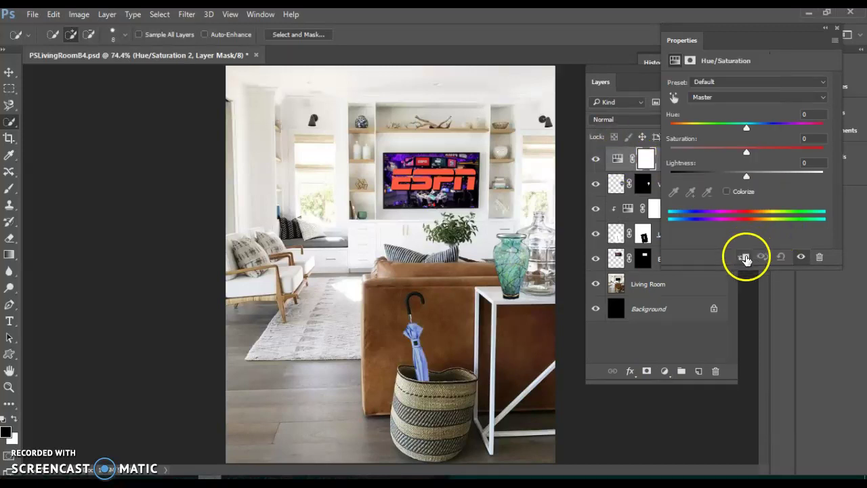
left_click_drag(590, 188, 618, 189)
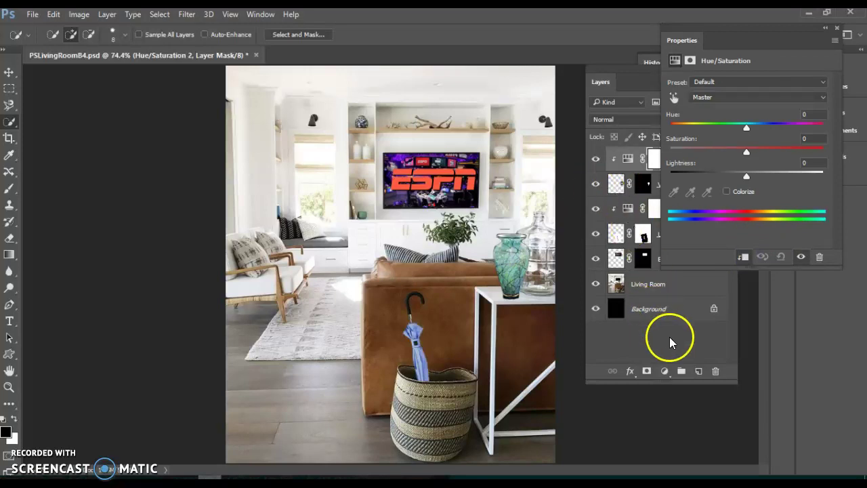
Recolour the vase with hue +72, saturation +39 and lightness -6 in its Hue/Saturation adjustment.
left_click_drag(747, 126, 789, 130)
left_click_drag(742, 178, 767, 153)
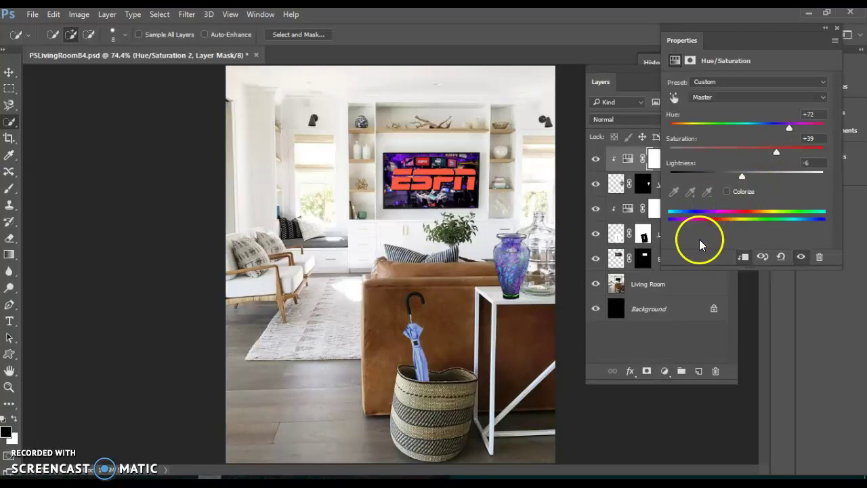
left_click(601, 81)
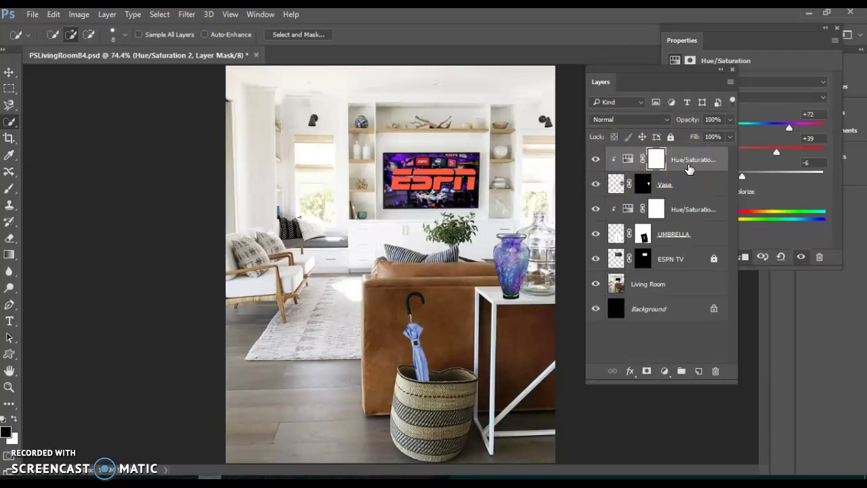
left_click_drag(689, 168, 644, 337)
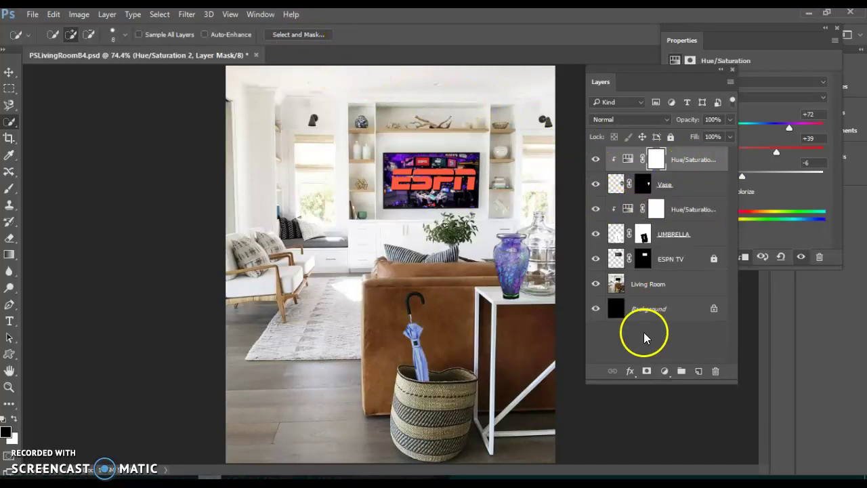